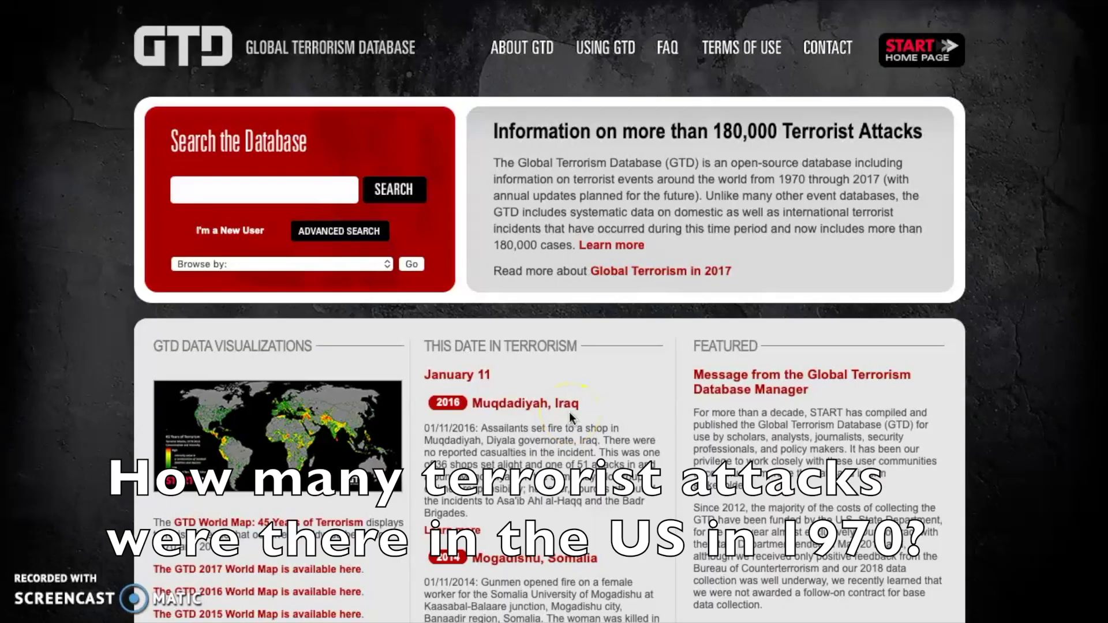
Open the advanced search and set the incident start year to 1970, leaving the end year blank
{"action": "left_click", "coordinate": [366, 232]}
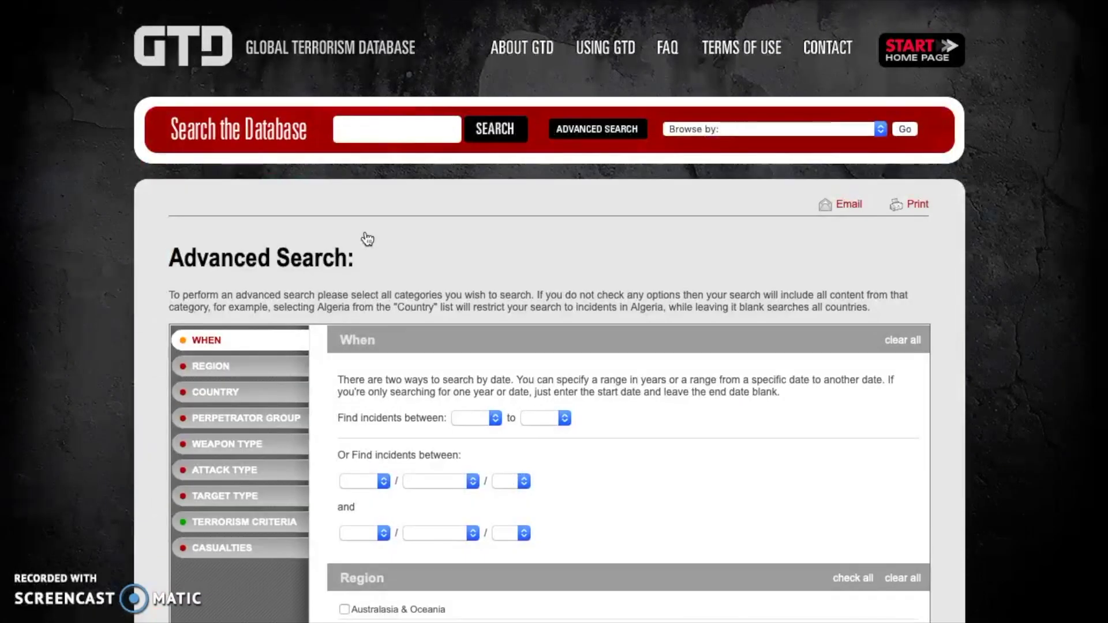
{"action": "scroll", "coordinate": [367, 238], "scroll_direction": "down", "scroll_amount": 3}
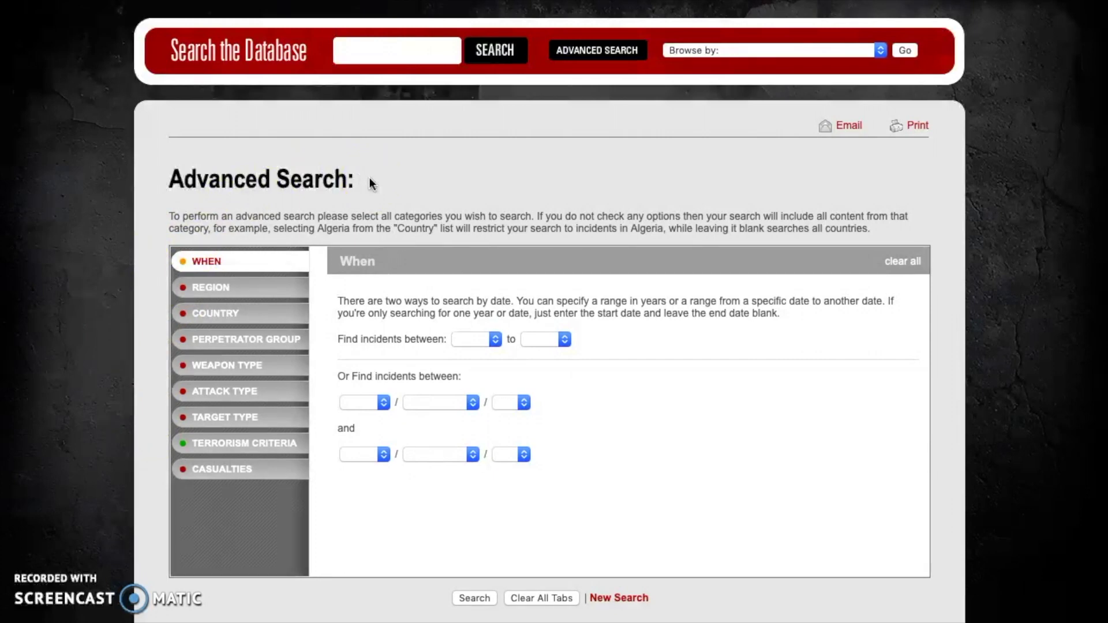
{"action": "left_click", "coordinate": [494, 341]}
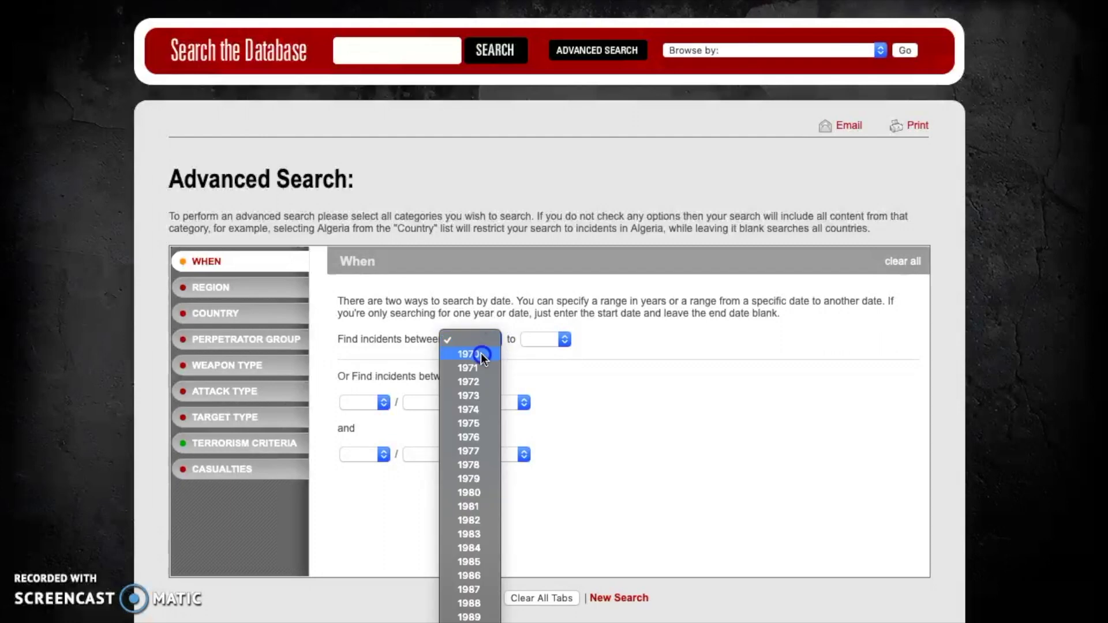
{"action": "left_click", "coordinate": [481, 357]}
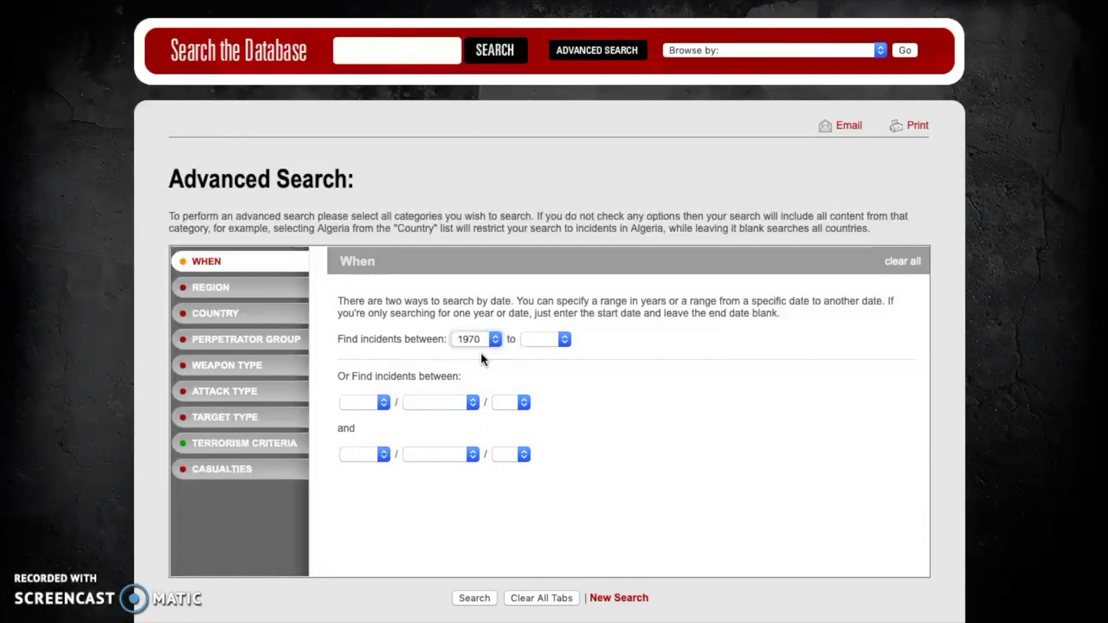
Add United States as the country filter and run the search
{"action": "left_click", "coordinate": [241, 317]}
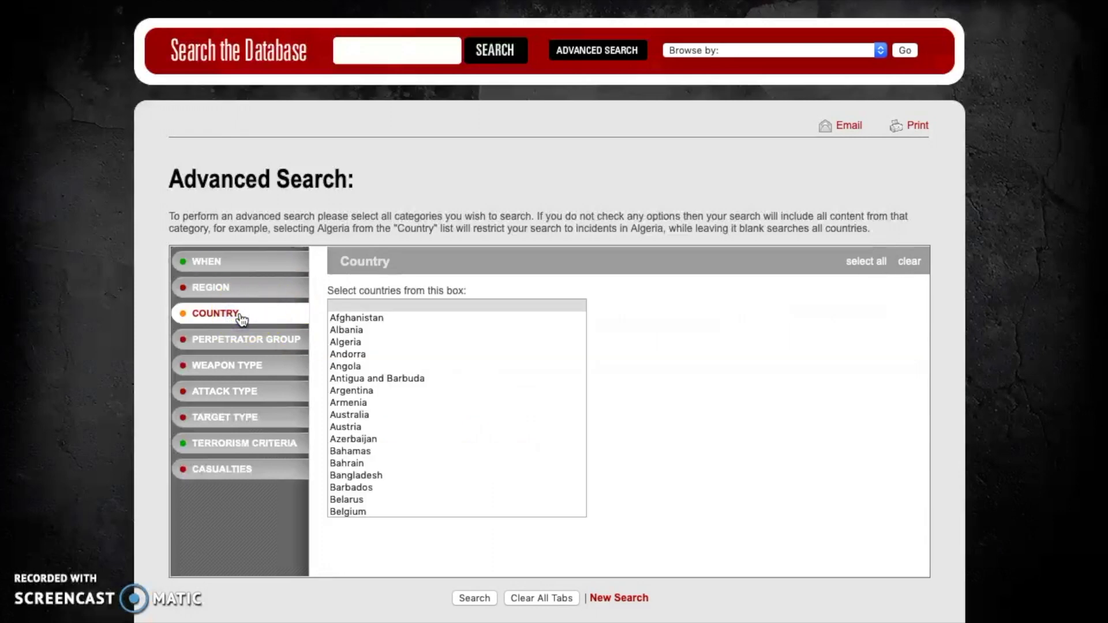
{"action": "scroll", "coordinate": [407, 357], "scroll_direction": "down", "scroll_amount": 5}
{"action": "scroll", "coordinate": [407, 359], "scroll_direction": "down", "scroll_amount": 5}
{"action": "scroll", "coordinate": [408, 357], "scroll_direction": "down", "scroll_amount": 15}
{"action": "scroll", "coordinate": [406, 355], "scroll_direction": "down", "scroll_amount": 15}
{"action": "left_click", "coordinate": [382, 441]}
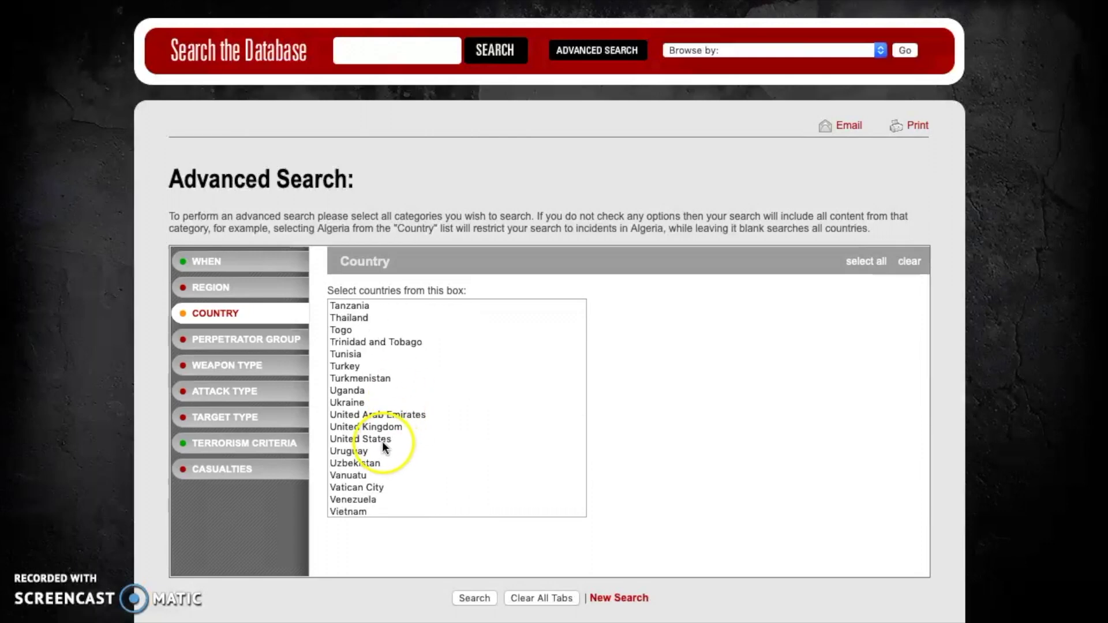
{"action": "left_click", "coordinate": [383, 438]}
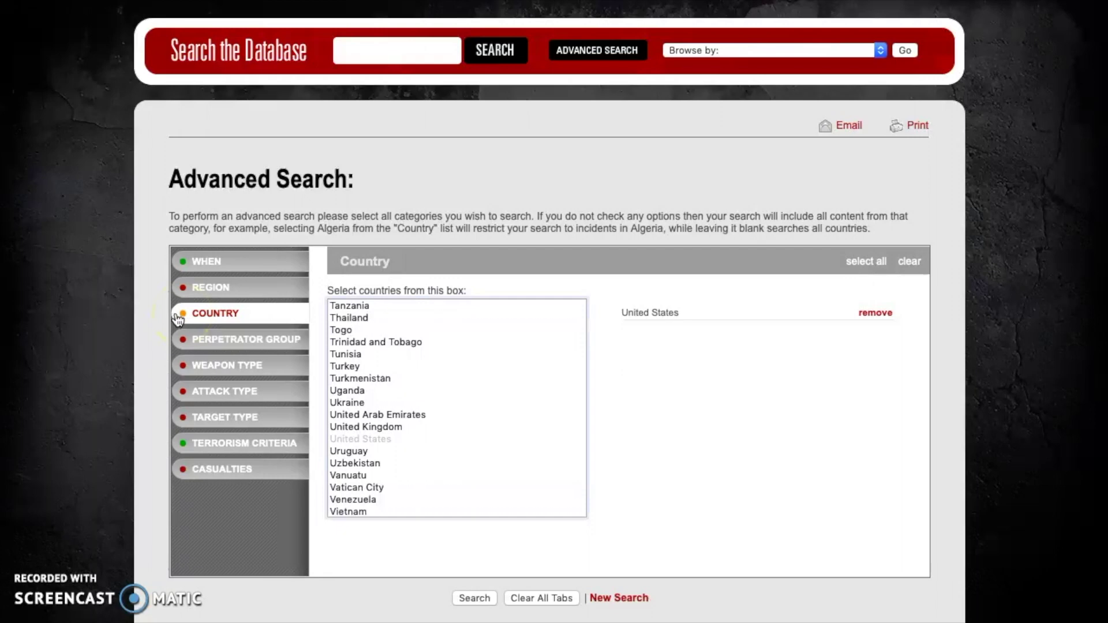
{"action": "left_click", "coordinate": [223, 320]}
{"action": "left_click", "coordinate": [694, 500]}
{"action": "left_click", "coordinate": [471, 599]}
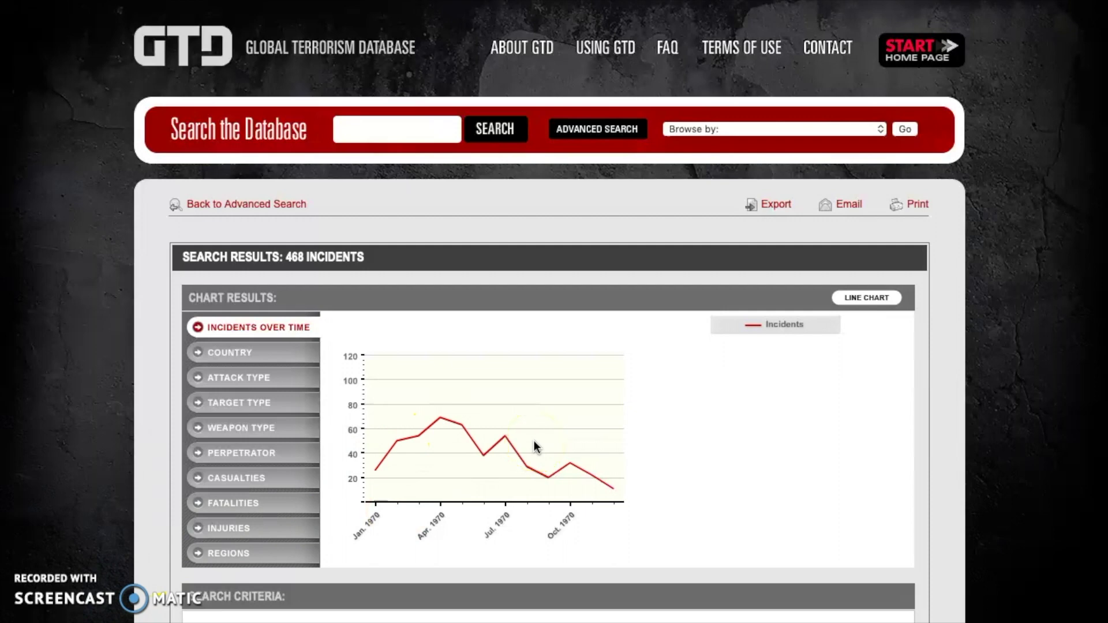
Review the 1970 United States results: incident total, incidents-over-time chart, search criteria and incident list
{"action": "scroll", "coordinate": [539, 438], "scroll_direction": "down", "scroll_amount": 5}
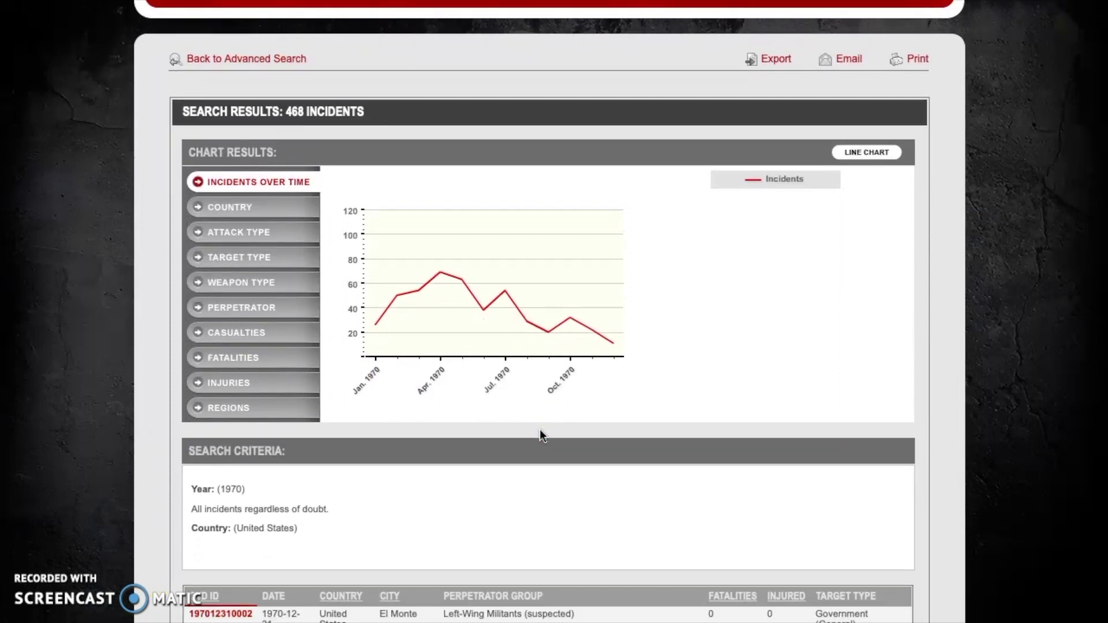
{"action": "scroll", "coordinate": [540, 432], "scroll_direction": "down", "scroll_amount": 10}
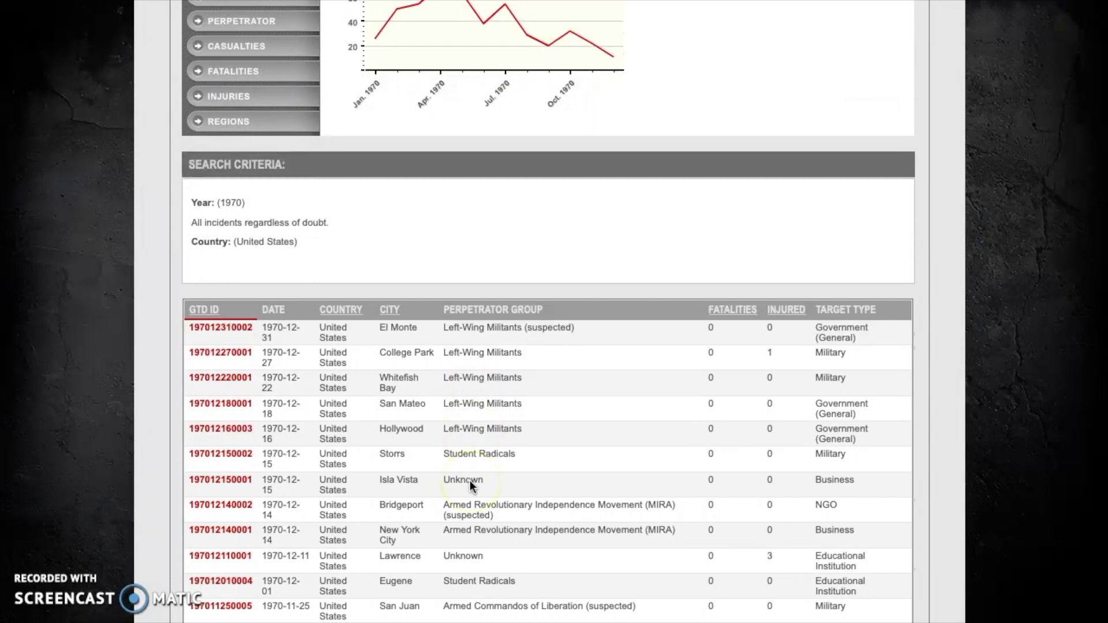
{"action": "scroll", "coordinate": [503, 407], "scroll_direction": "down", "scroll_amount": 5}
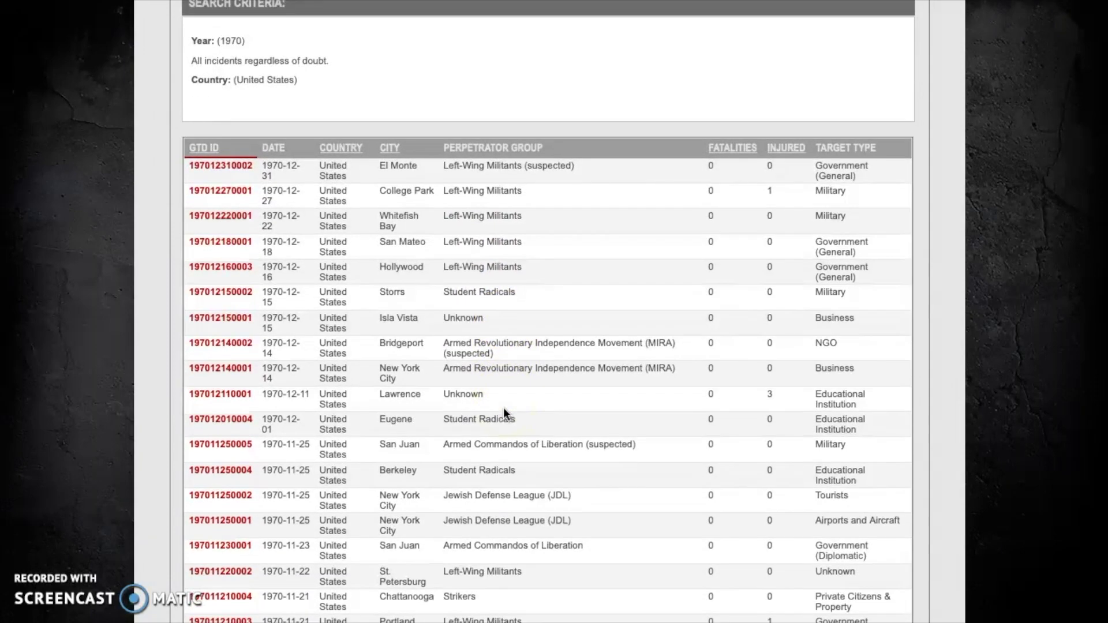
{"action": "scroll", "coordinate": [503, 407], "scroll_direction": "down", "scroll_amount": 2}
{"action": "scroll", "coordinate": [503, 407], "scroll_direction": "up", "scroll_amount": 20}
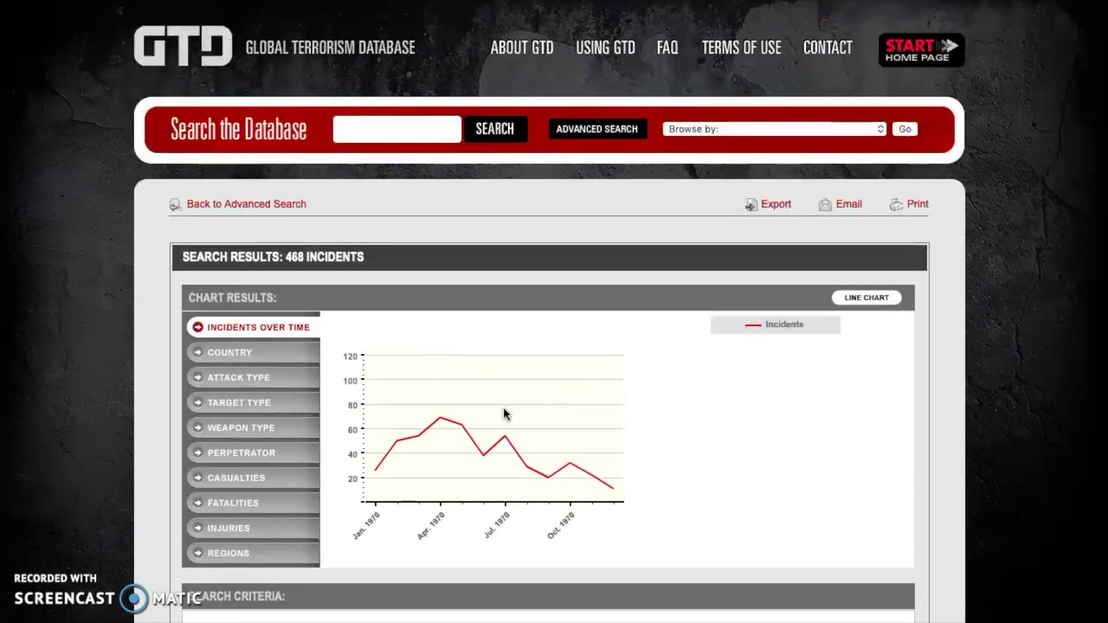
{"action": "left_click", "coordinate": [732, 431]}
{"action": "scroll", "coordinate": [732, 431], "scroll_direction": "down", "scroll_amount": 2}
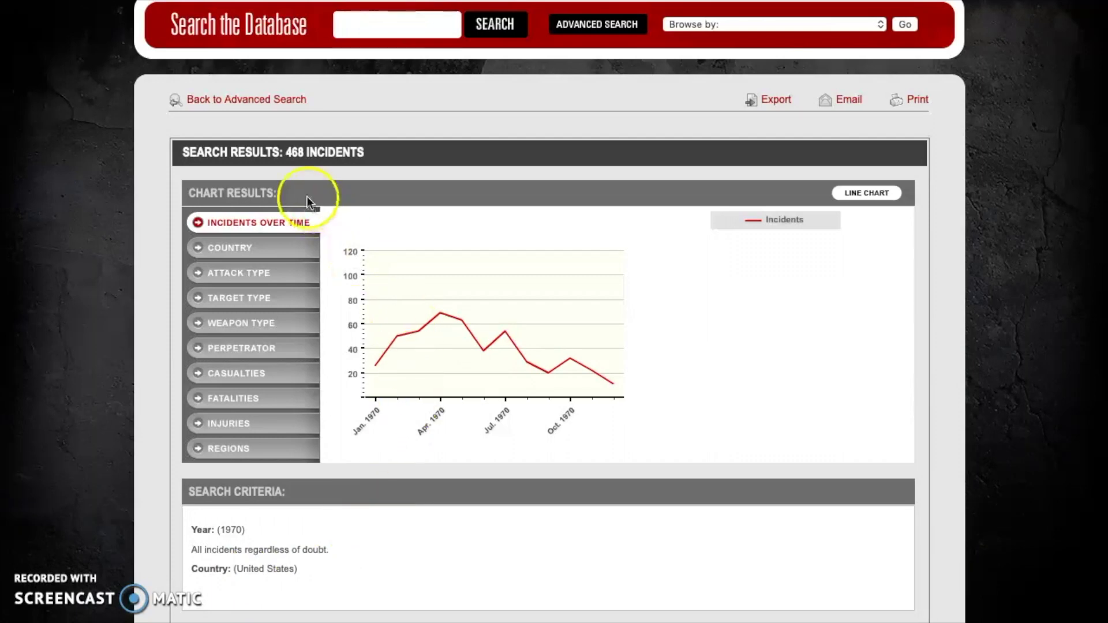
{"action": "left_click", "coordinate": [287, 152]}
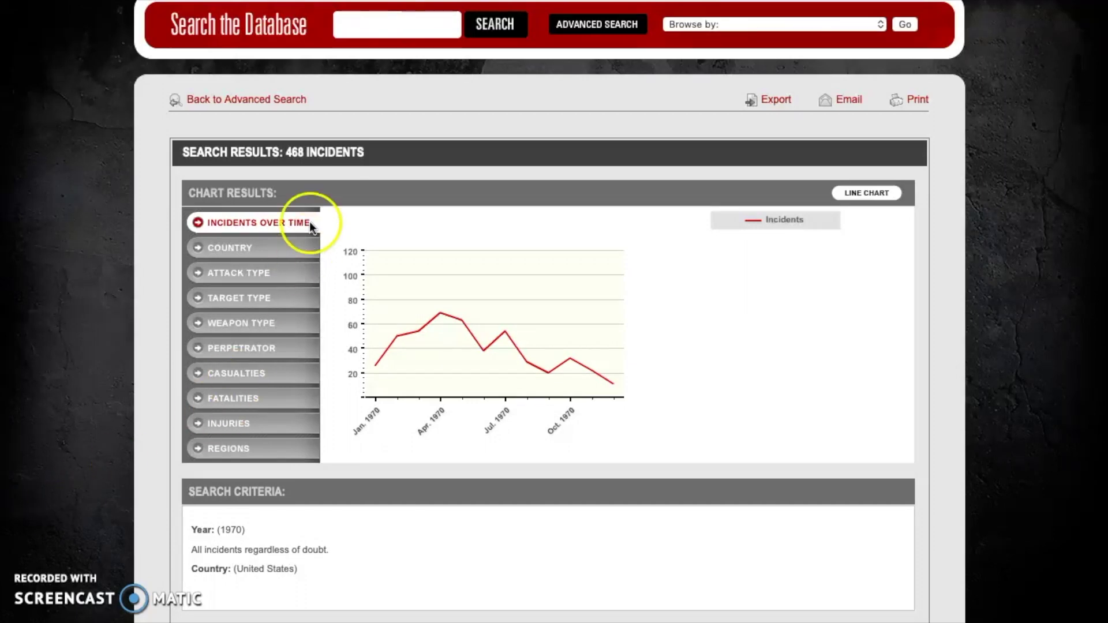
Return to the advanced search form and clear the criteria in all categories
{"action": "left_click", "coordinate": [261, 99]}
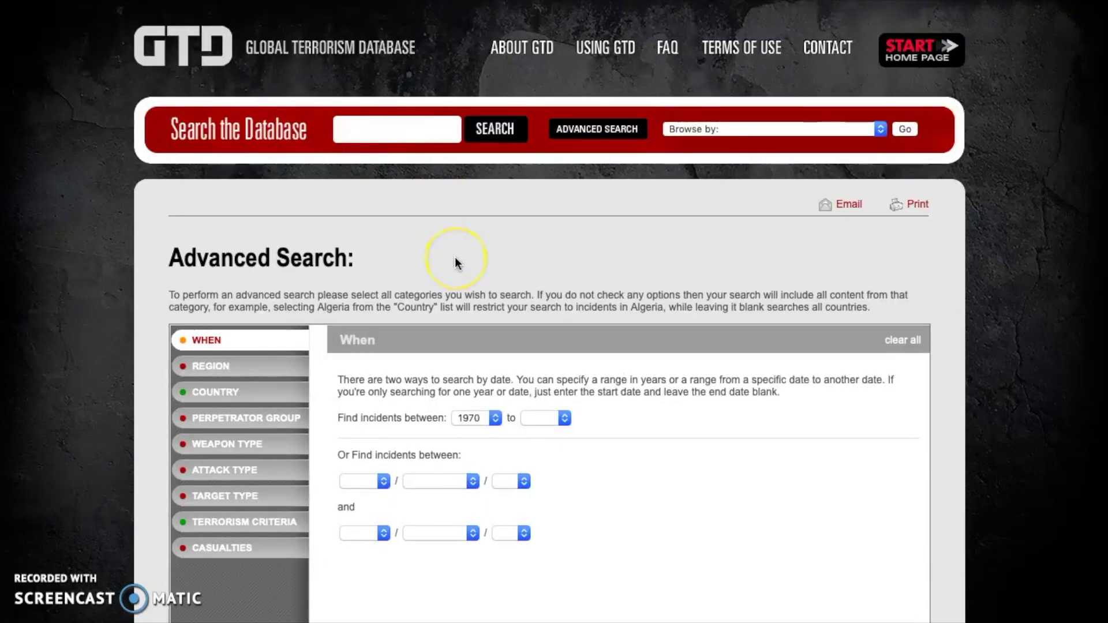
{"action": "scroll", "coordinate": [456, 263], "scroll_direction": "down", "scroll_amount": 3}
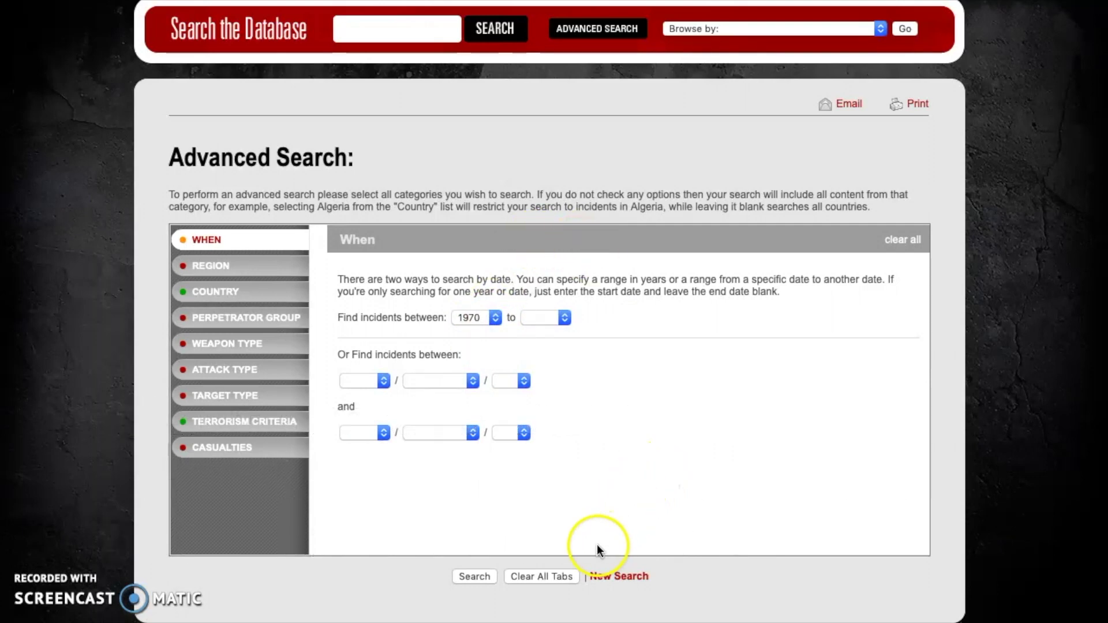
{"action": "left_click", "coordinate": [549, 579]}
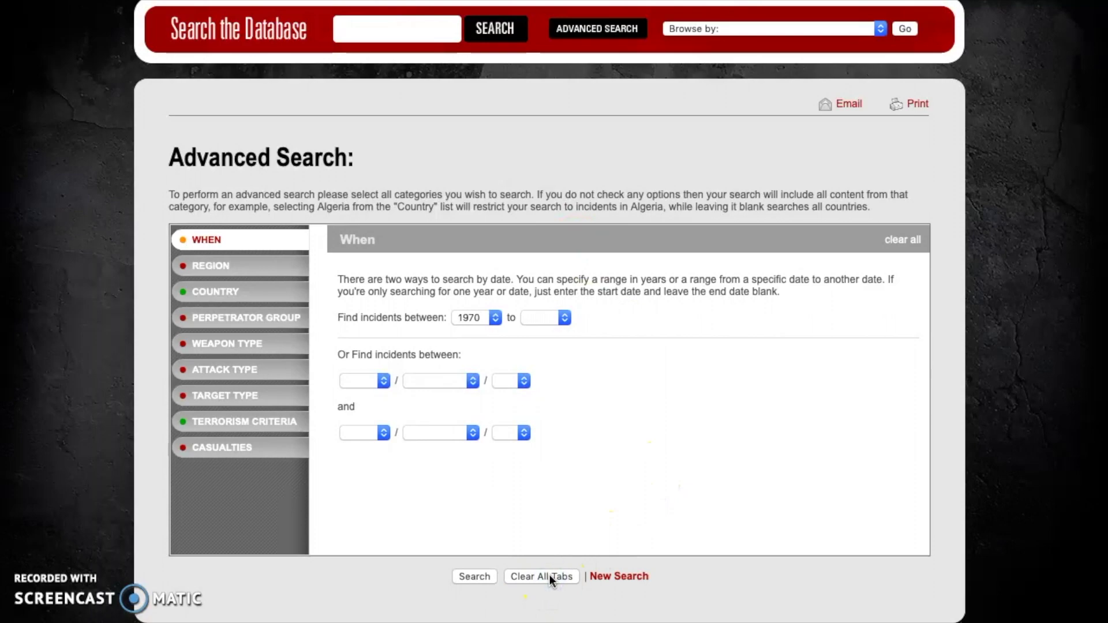
{"action": "scroll", "coordinate": [639, 486], "scroll_direction": "down", "scroll_amount": 3}
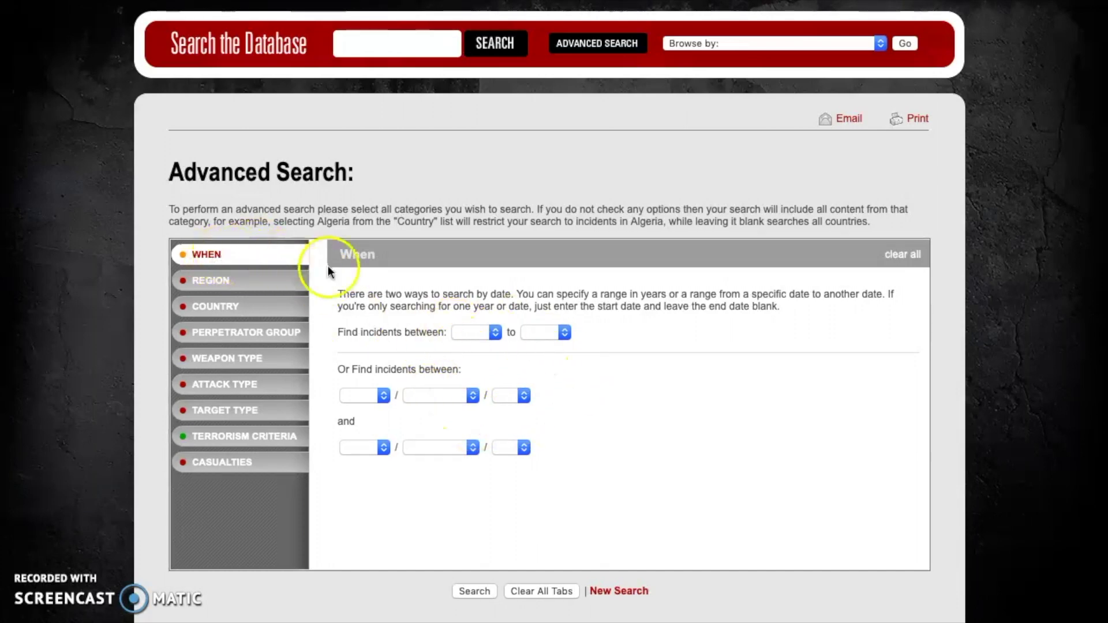
Select United States as the country with no date limits and run the search
{"action": "left_click", "coordinate": [246, 310]}
{"action": "scroll", "coordinate": [404, 341], "scroll_direction": "down", "scroll_amount": 20}
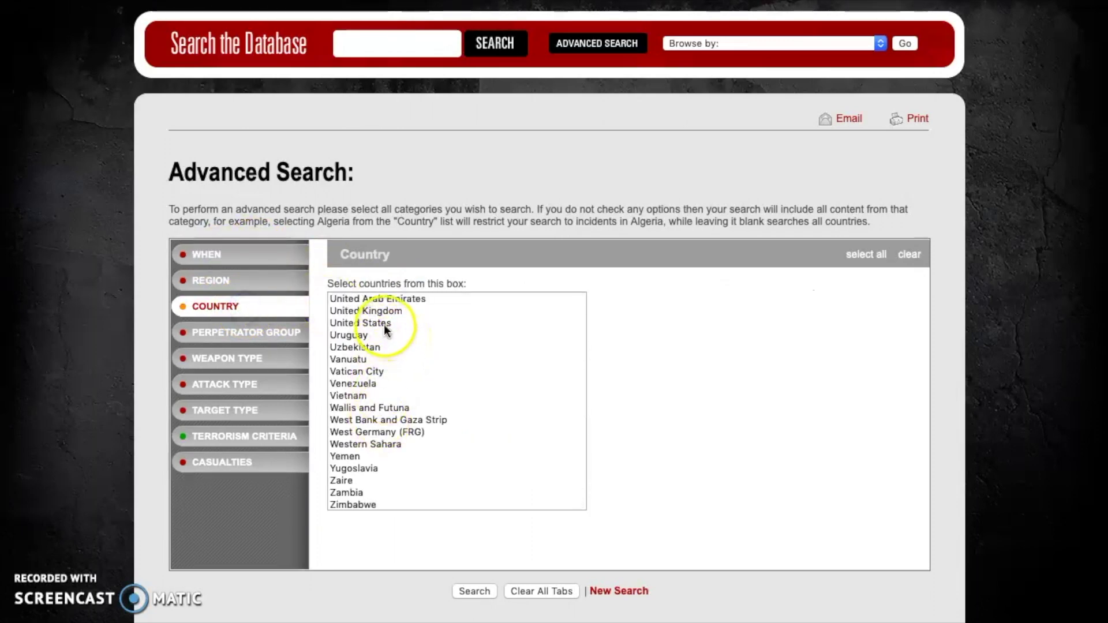
{"action": "double_click", "coordinate": [385, 326]}
{"action": "left_click", "coordinate": [493, 593]}
{"action": "left_click", "coordinate": [484, 591]}
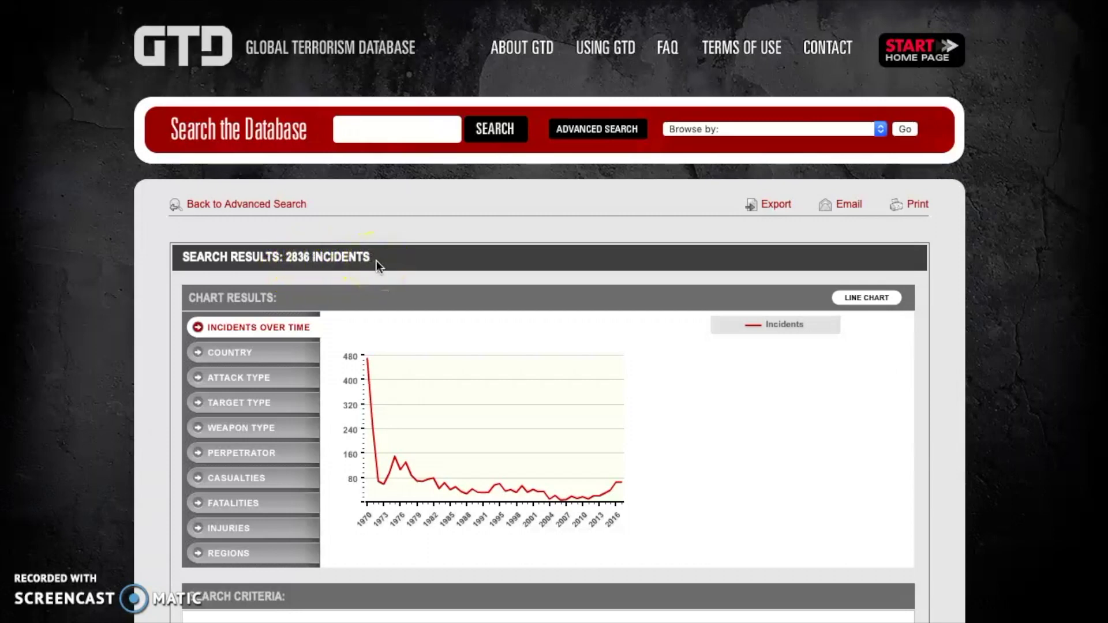
Examine the incidents-over-time chart for the United States across all years, including the 1970 data point
{"action": "scroll", "coordinate": [377, 260], "scroll_direction": "down", "scroll_amount": 2}
{"action": "left_click", "coordinate": [445, 257]}
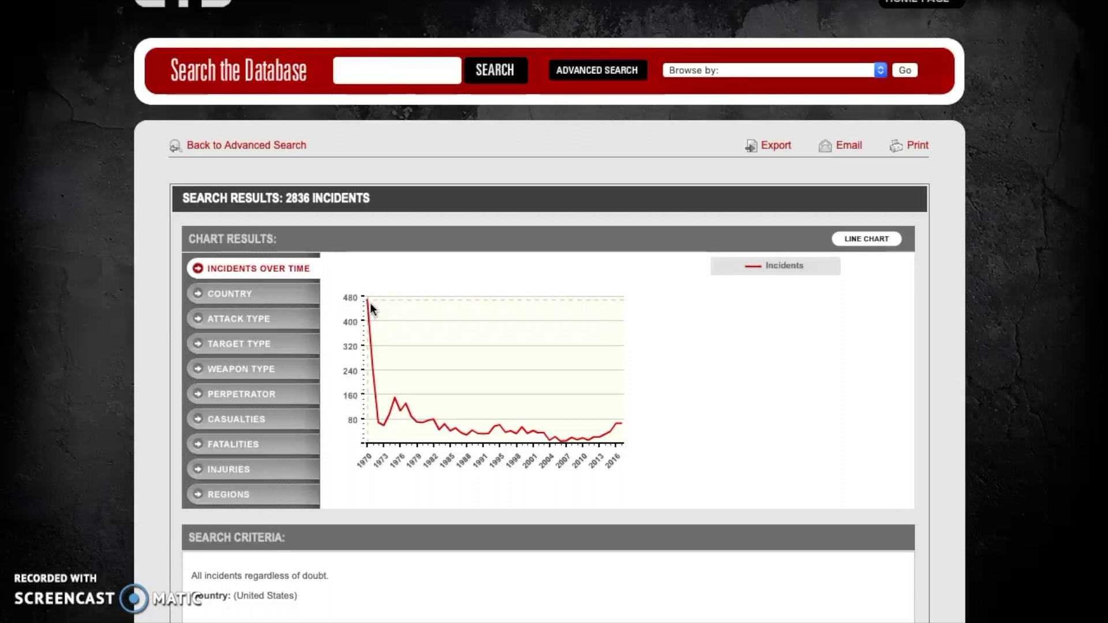
{"action": "left_click", "coordinate": [355, 346]}
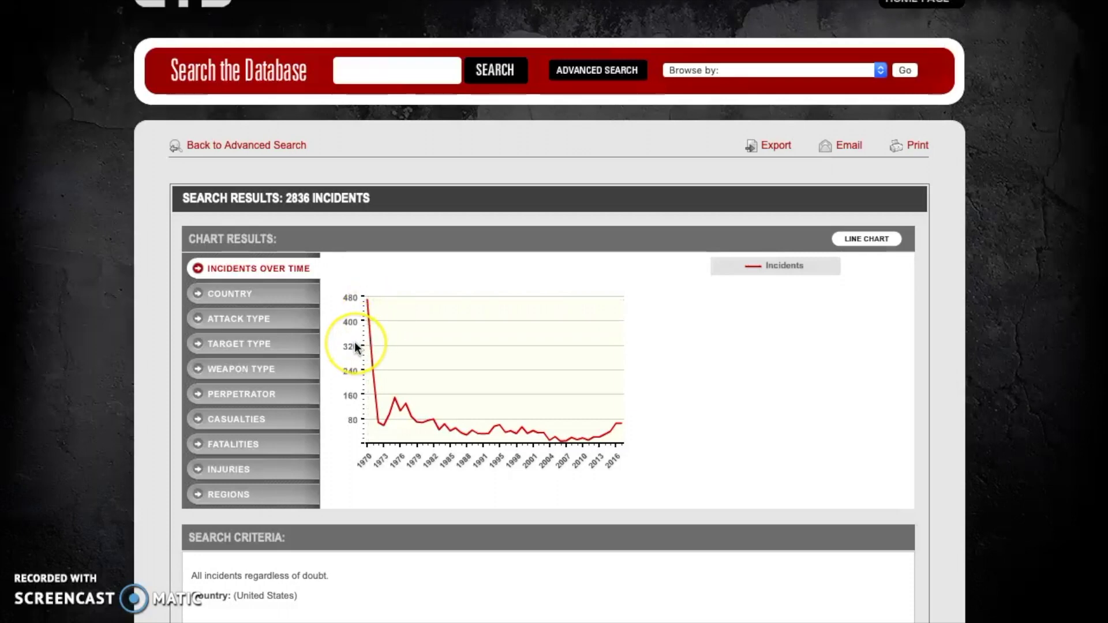
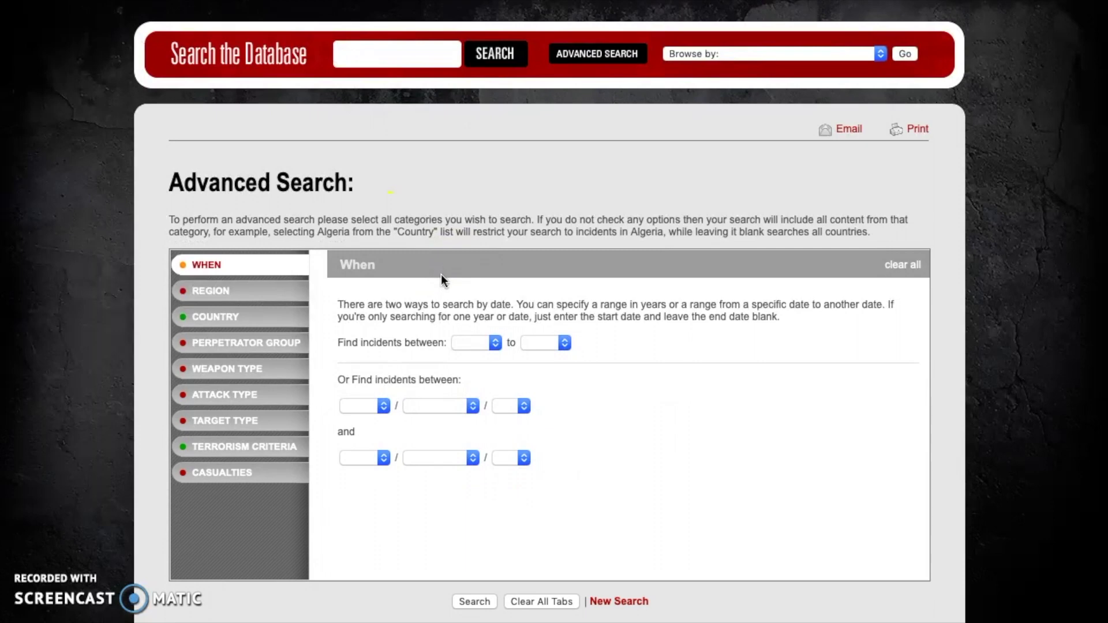
Set the incident year range to 2000 through 2017 for the United States and run the search
{"action": "left_click", "coordinate": [469, 342]}
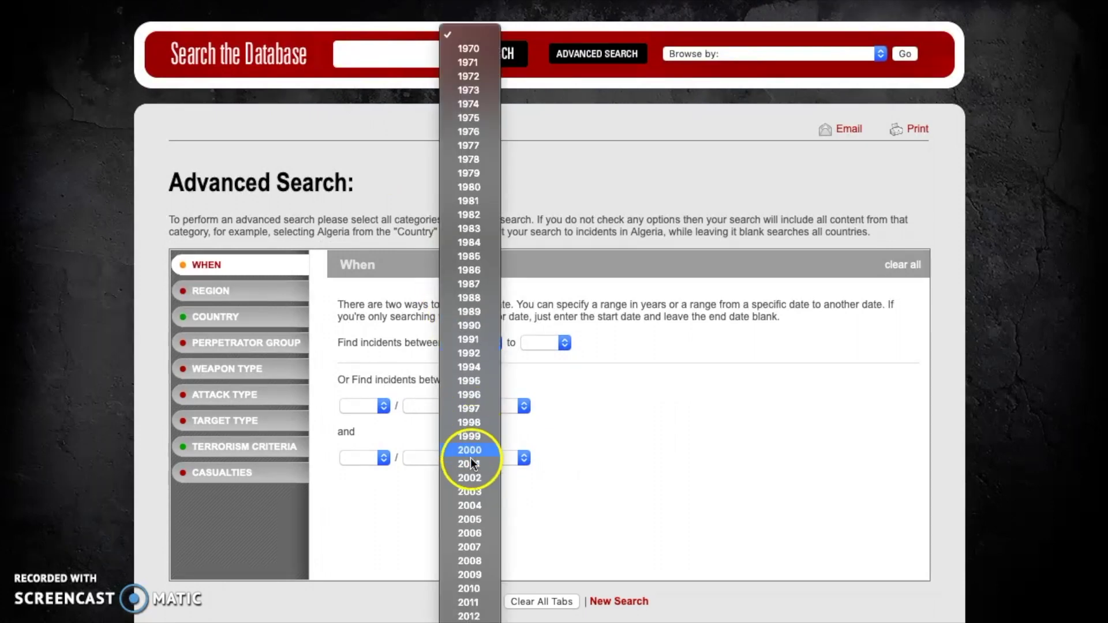
{"action": "left_click", "coordinate": [473, 451]}
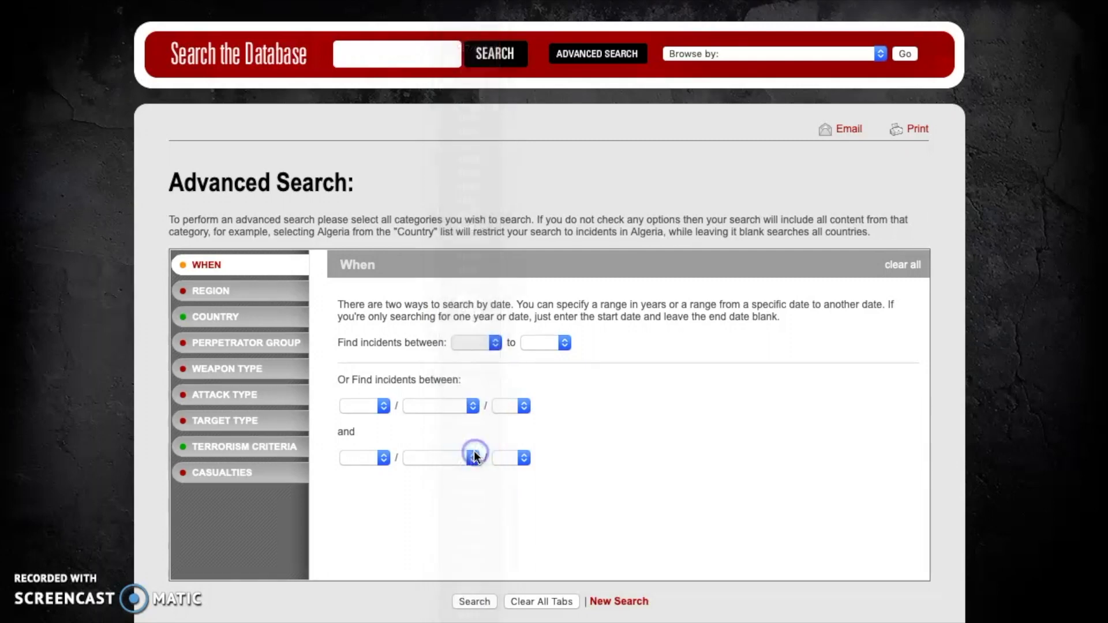
{"action": "left_click", "coordinate": [545, 343]}
{"action": "scroll", "coordinate": [539, 398], "scroll_direction": "down", "scroll_amount": 5}
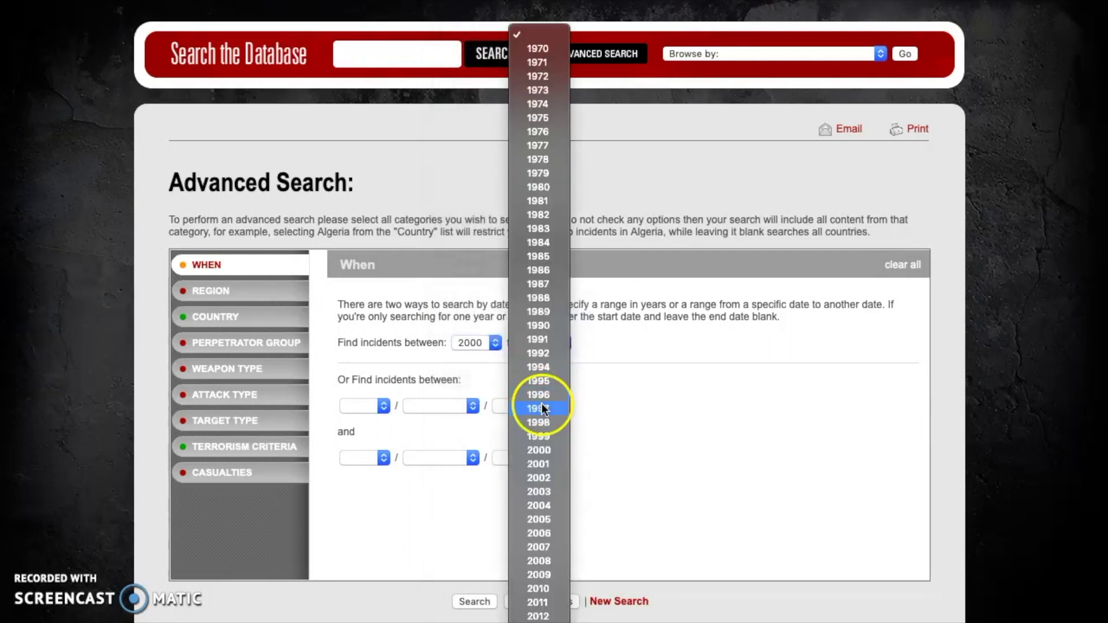
{"action": "left_click", "coordinate": [538, 615]}
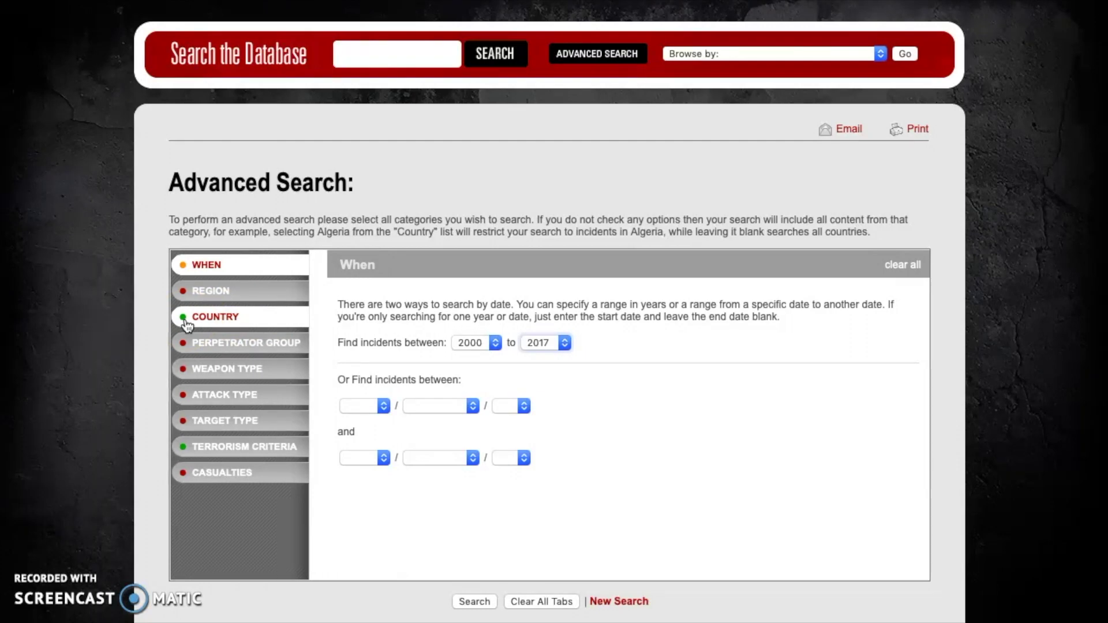
{"action": "left_click", "coordinate": [472, 602]}
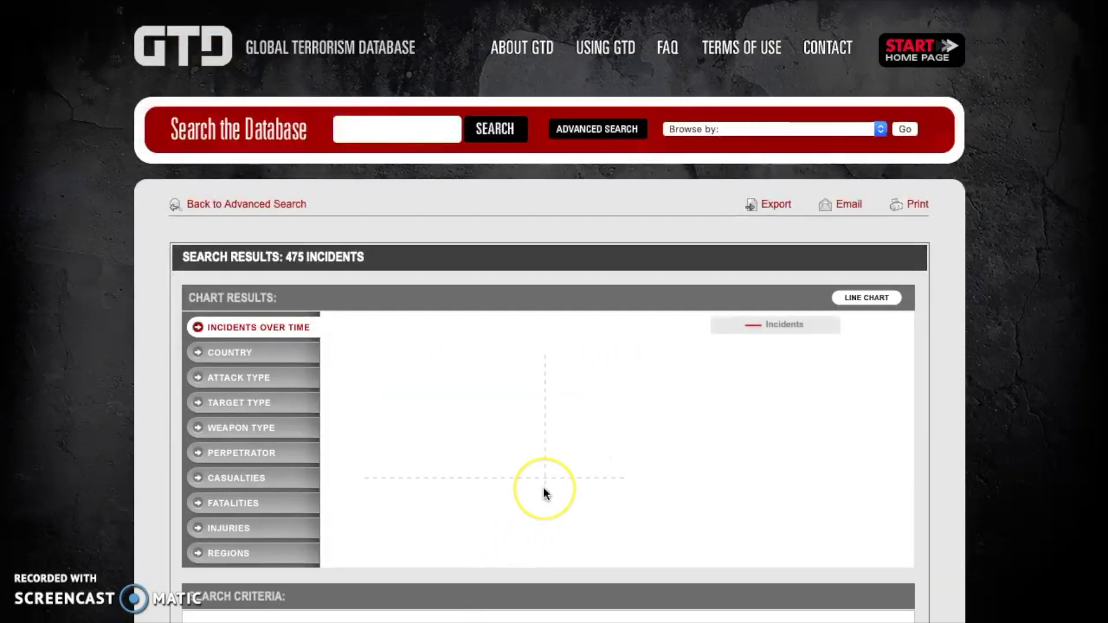
Check the chart and search criteria of the 2000 to 2017 results
{"action": "scroll", "coordinate": [544, 493], "scroll_direction": "down", "scroll_amount": 1}
{"action": "scroll", "coordinate": [544, 489], "scroll_direction": "down", "scroll_amount": 2}
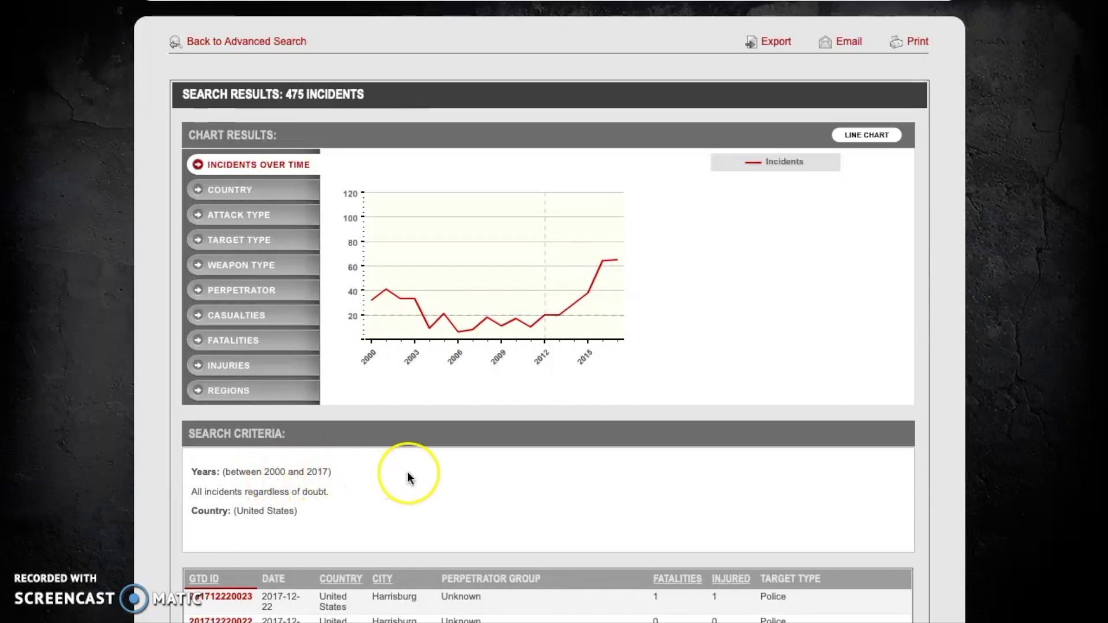
{"action": "scroll", "coordinate": [408, 473], "scroll_direction": "up", "scroll_amount": 2}
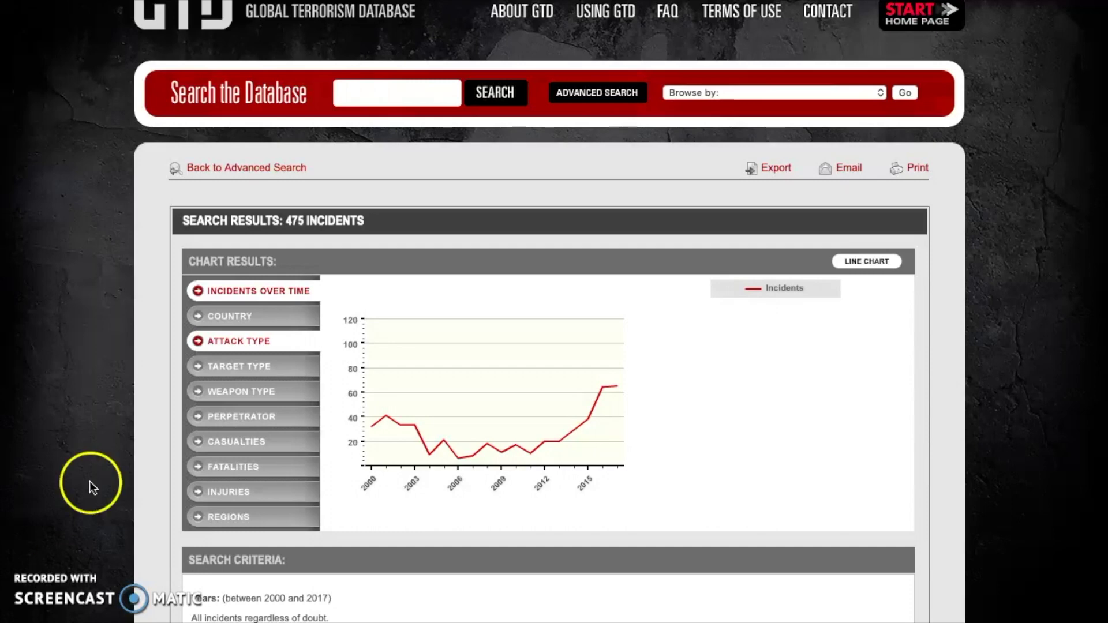
Restrict the advanced search to the single year 2017 with no end year, keep United States as the country, and run it
{"action": "left_click", "coordinate": [266, 171]}
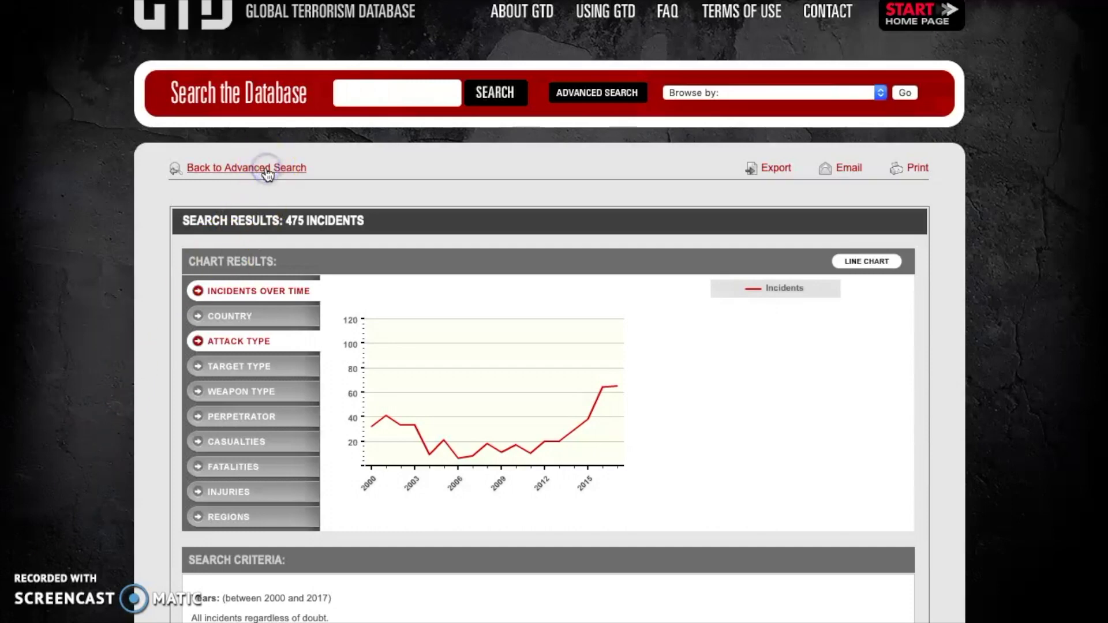
{"action": "scroll", "coordinate": [378, 269], "scroll_direction": "down", "scroll_amount": 3}
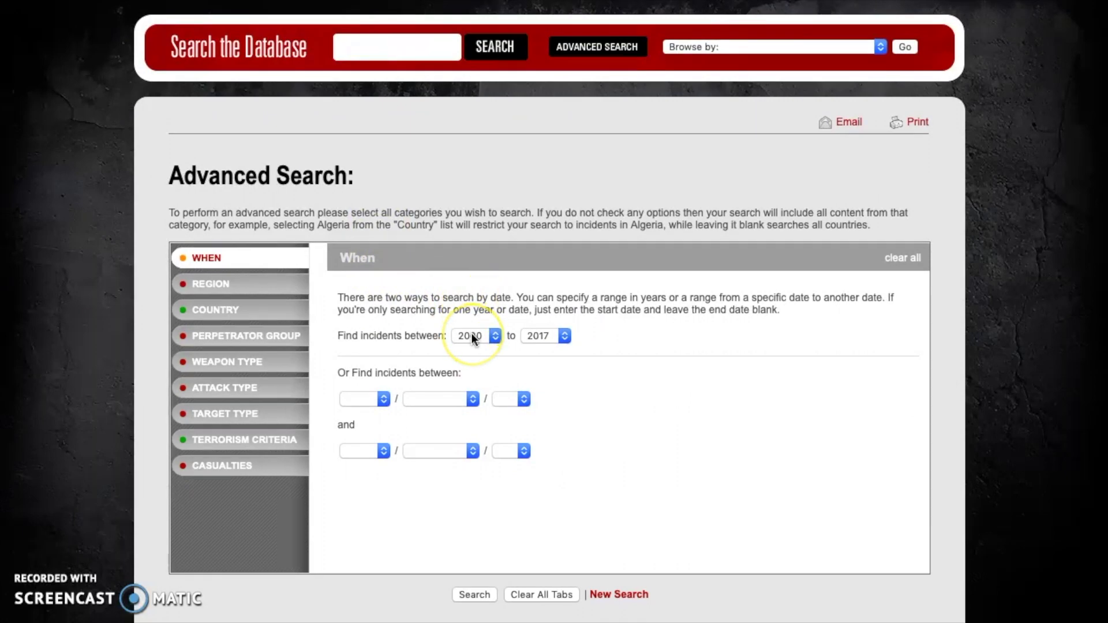
{"action": "left_click", "coordinate": [472, 337]}
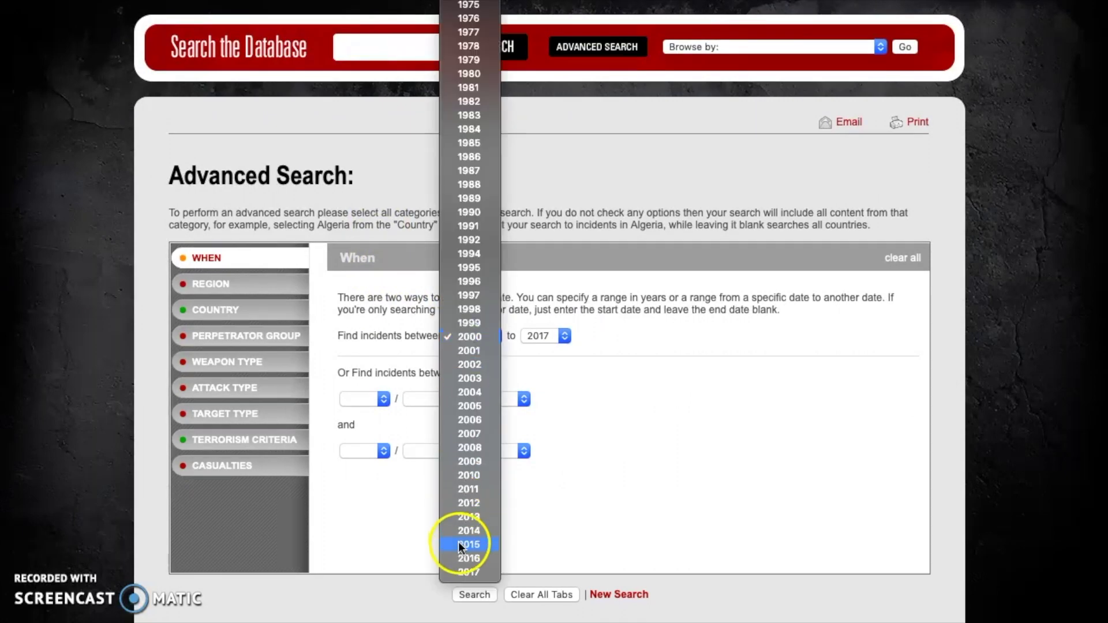
{"action": "left_click", "coordinate": [463, 571]}
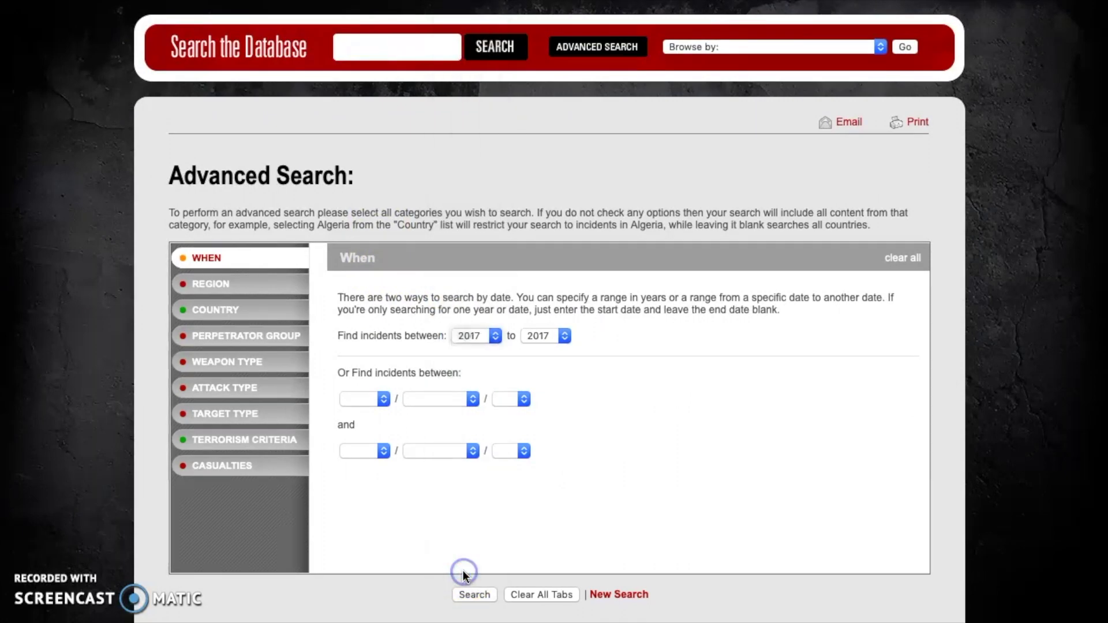
{"action": "left_click", "coordinate": [532, 338]}
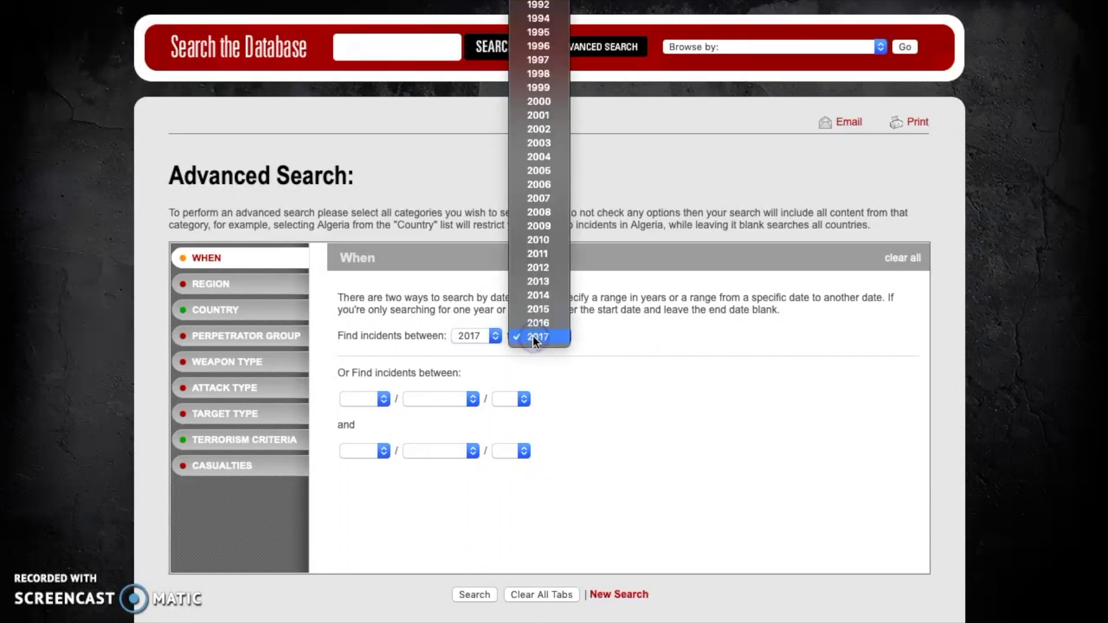
{"action": "scroll", "coordinate": [532, 334], "scroll_direction": "up", "scroll_amount": 5}
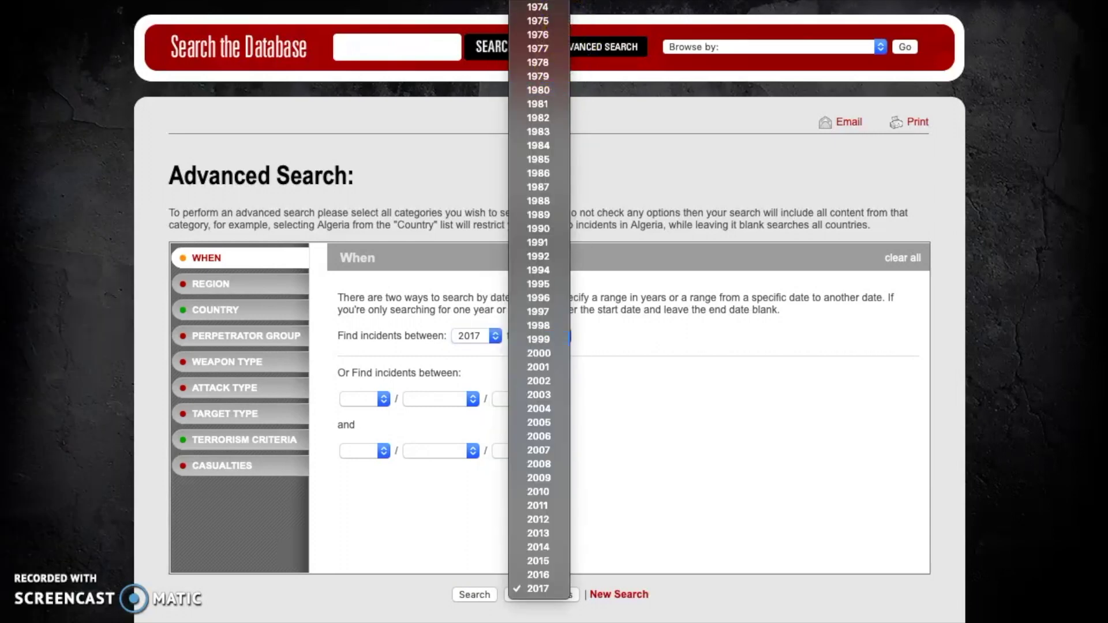
{"action": "key", "text": "Escape"}
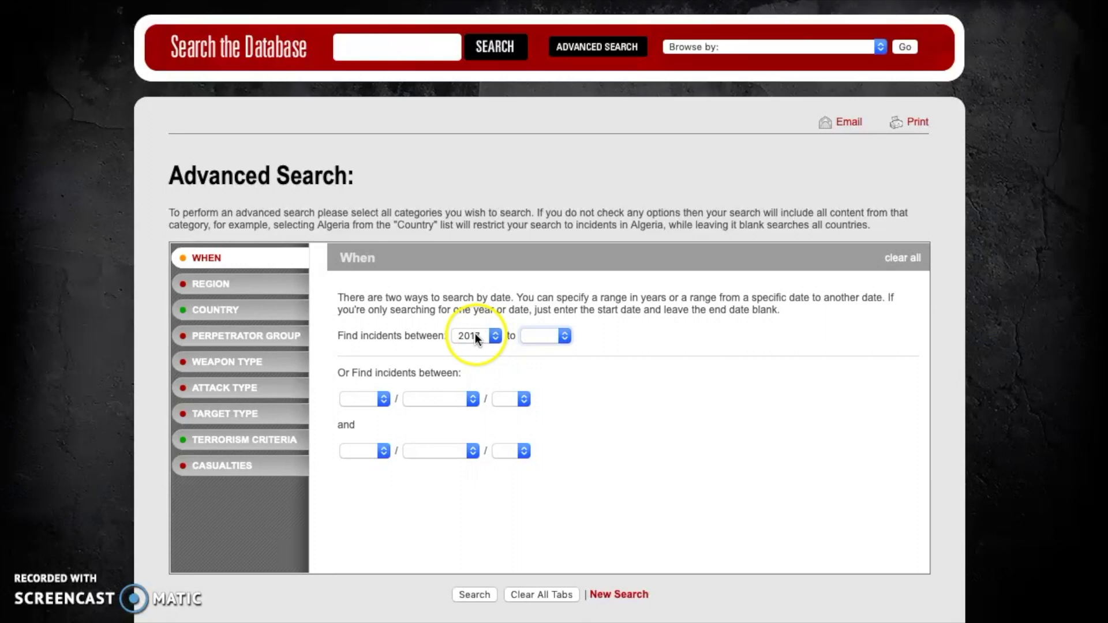
{"action": "left_click", "coordinate": [252, 316]}
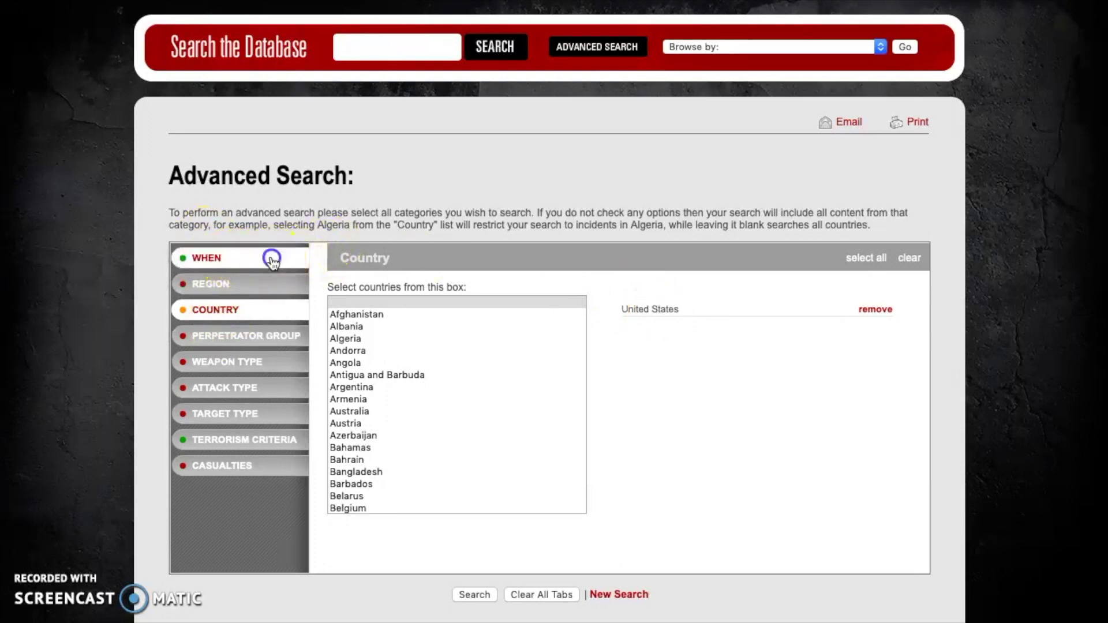
{"action": "left_click", "coordinate": [292, 258]}
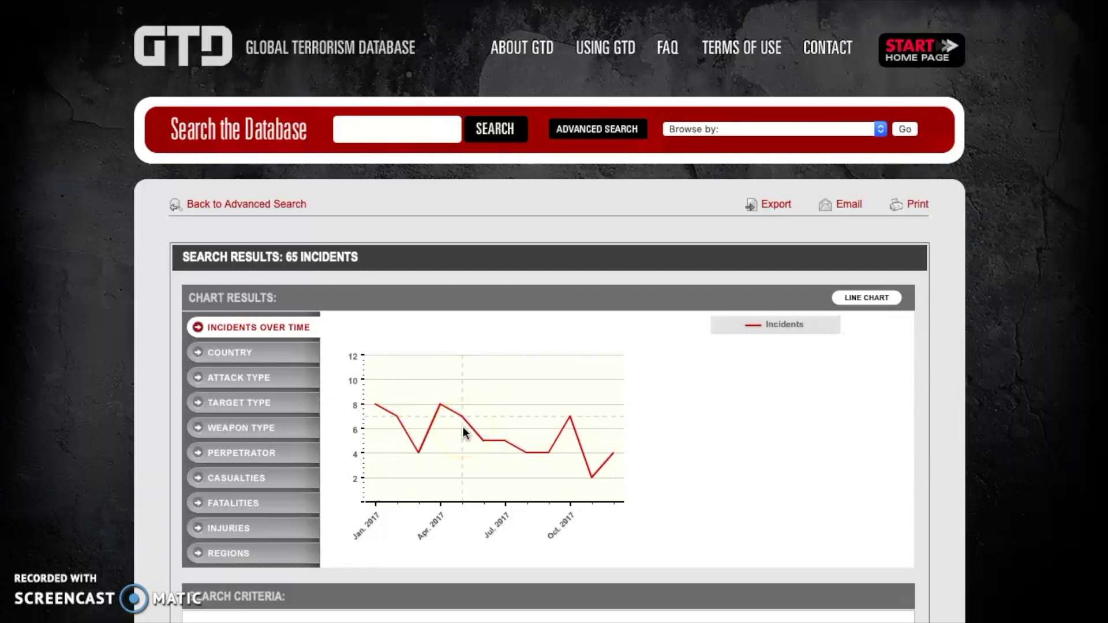
Show the 2017 United States incidents charted by attack type and review the attack categories in the legend
{"action": "left_click", "coordinate": [264, 381]}
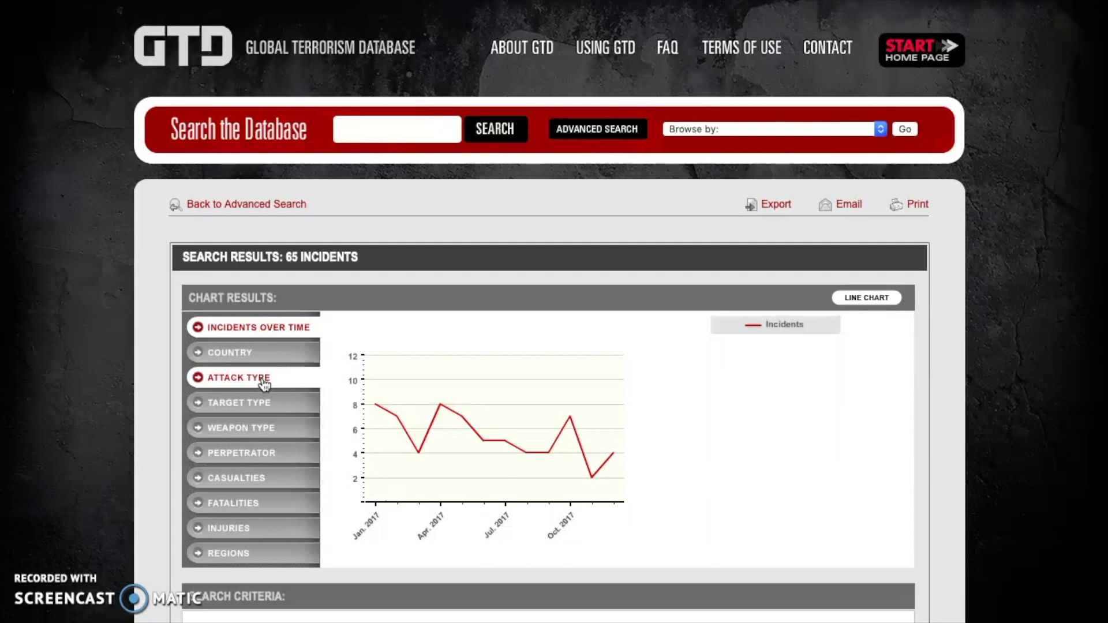
{"action": "left_click", "coordinate": [264, 382]}
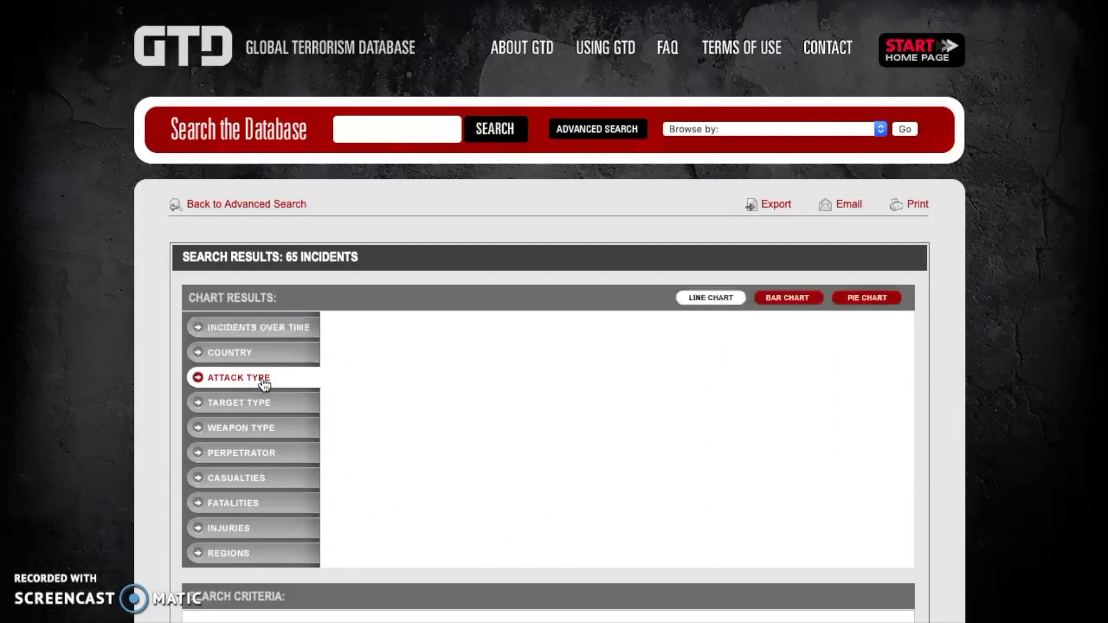
{"action": "left_click", "coordinate": [806, 316]}
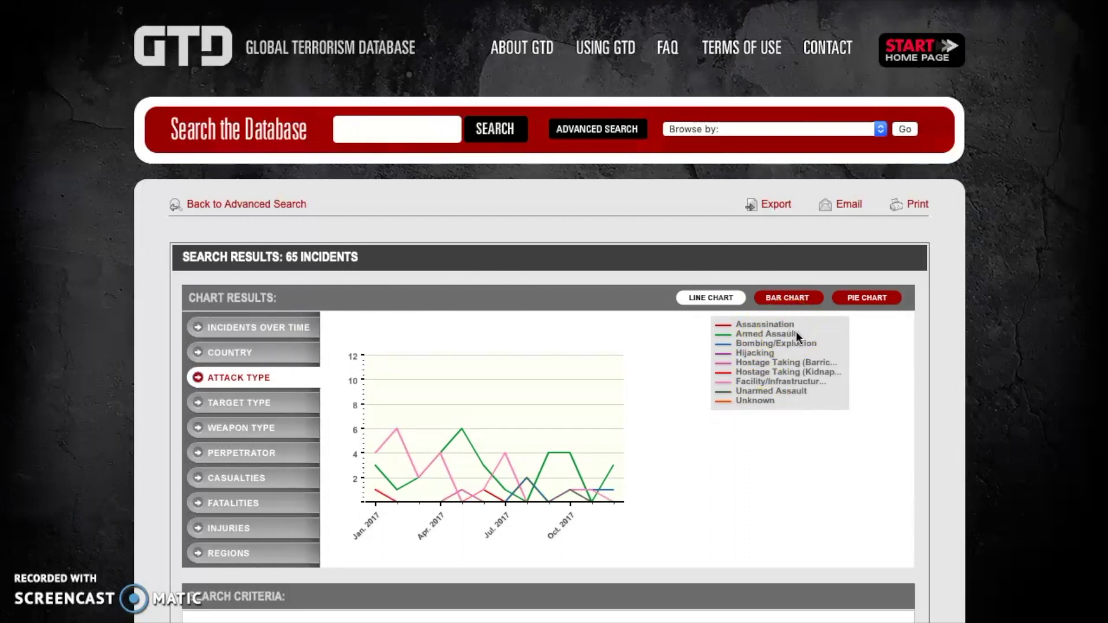
{"action": "left_click", "coordinate": [768, 365]}
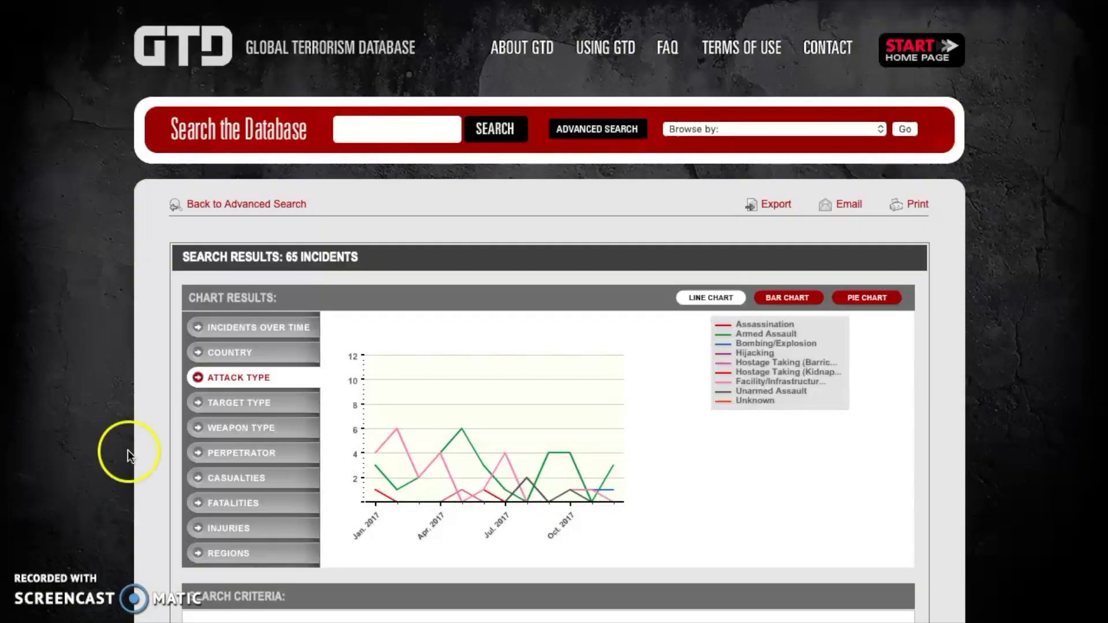
Return to the advanced search, clear all criteria, and run a worldwide search for the year 2016 only
{"action": "left_click", "coordinate": [241, 205]}
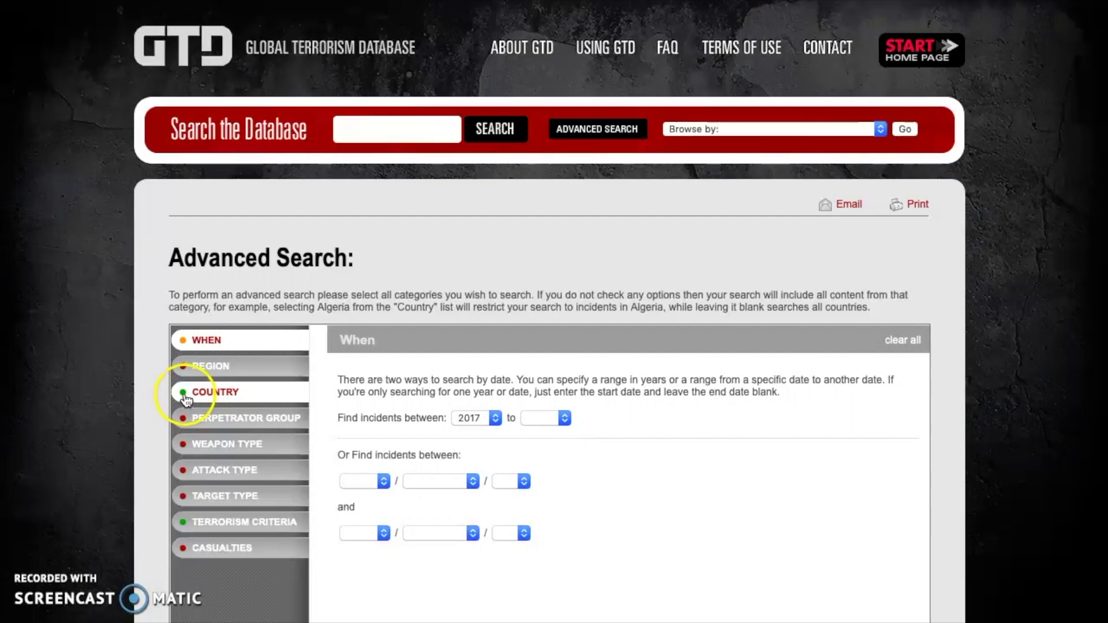
{"action": "scroll", "coordinate": [562, 346], "scroll_direction": "down", "scroll_amount": 3}
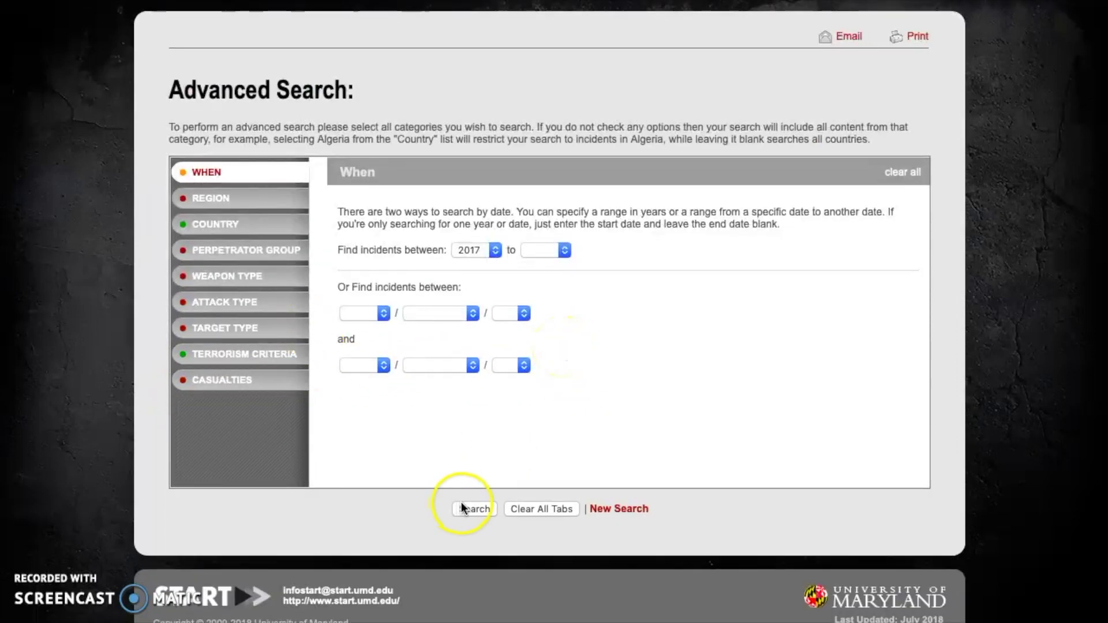
{"action": "left_click", "coordinate": [535, 508]}
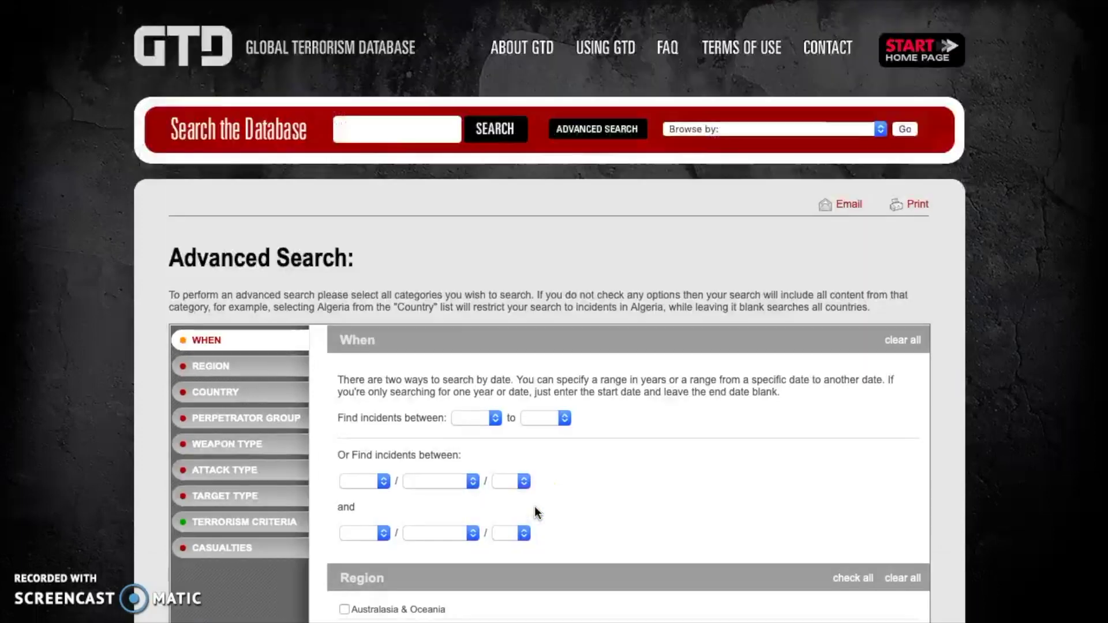
{"action": "scroll", "coordinate": [526, 411], "scroll_direction": "down", "scroll_amount": 2}
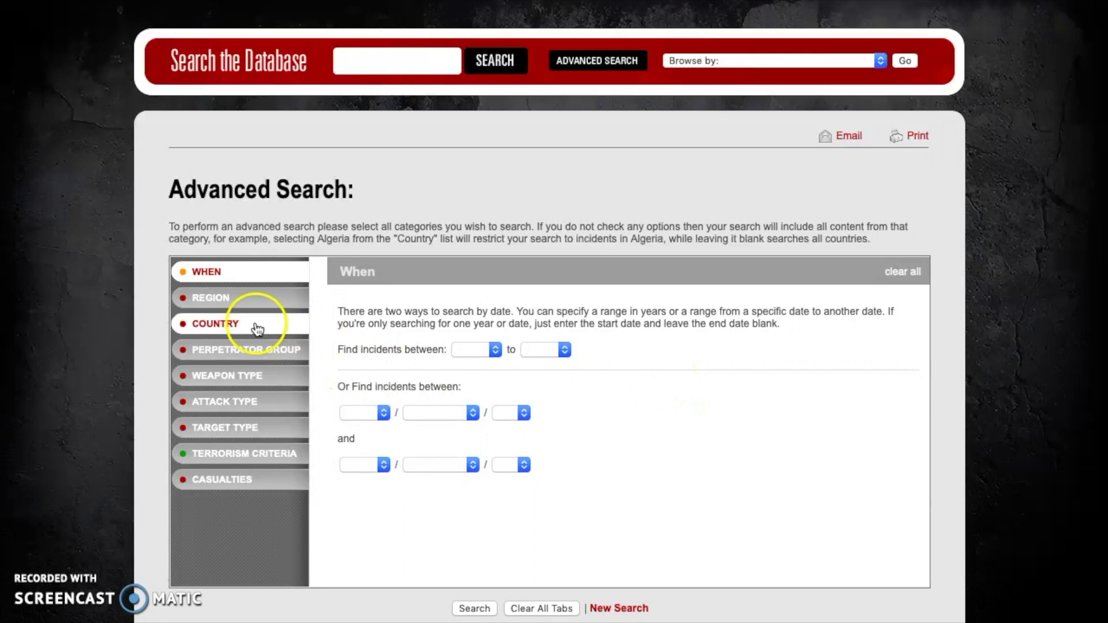
{"action": "left_click", "coordinate": [479, 345]}
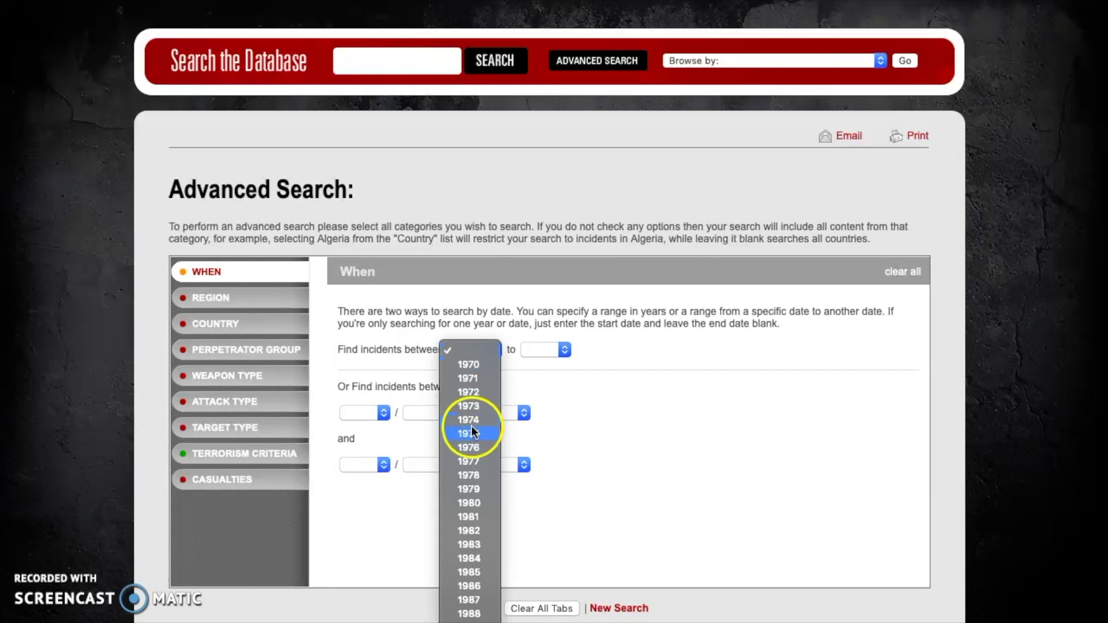
{"action": "left_click", "coordinate": [468, 616]}
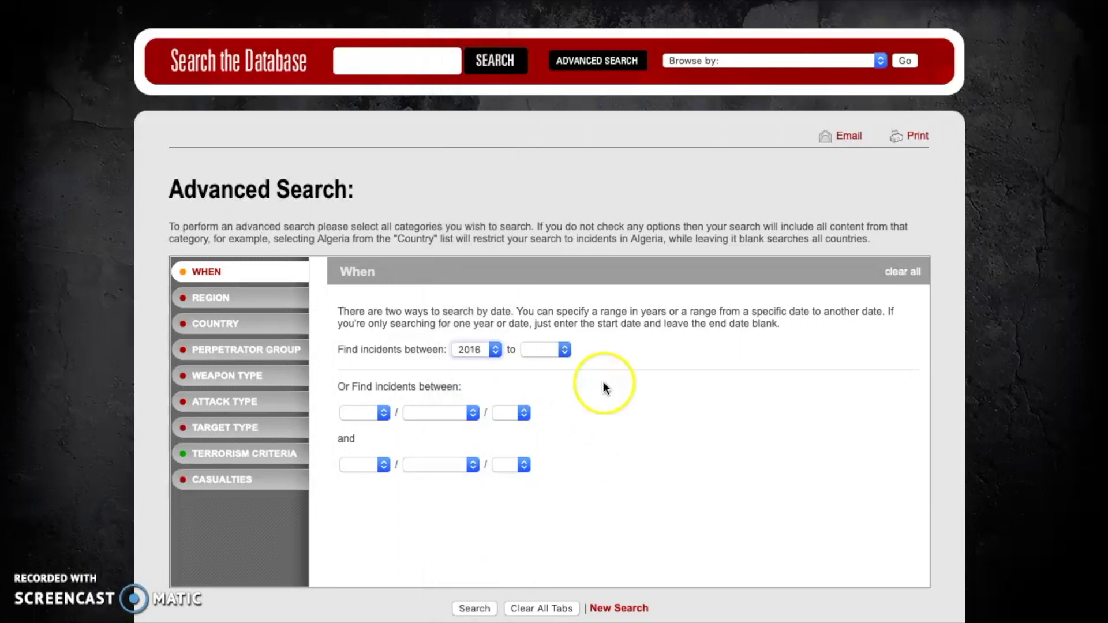
{"action": "left_click", "coordinate": [474, 608]}
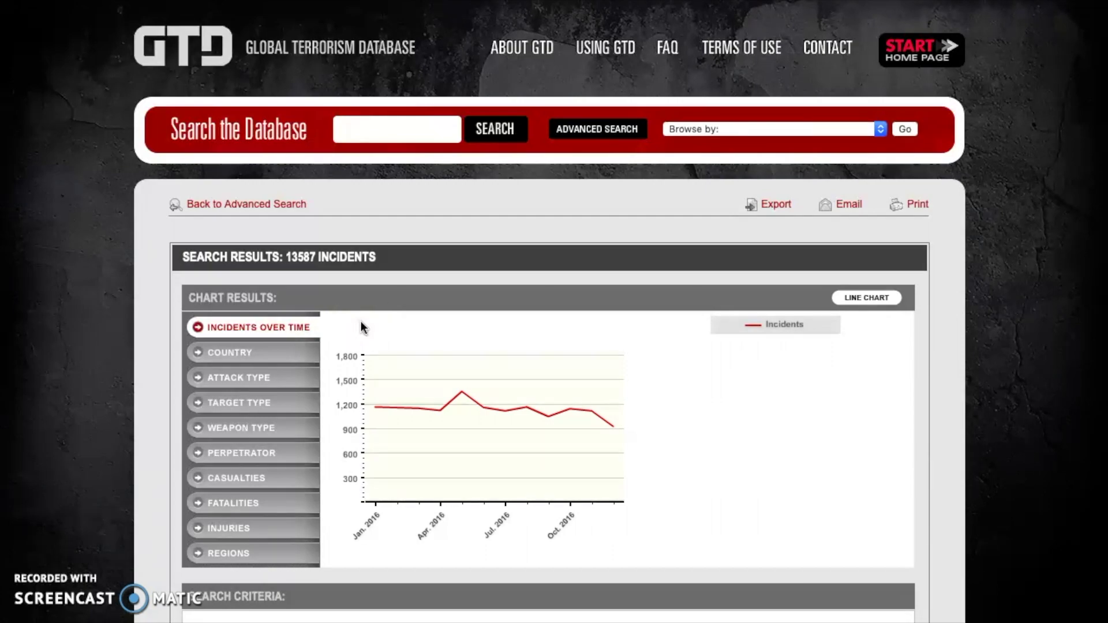
Switch to Calculator and enter the 2016 worldwide incident count, 13587
{"action": "key", "text": "super+Tab"}
{"action": "key", "text": "super+Tab"}
{"action": "key", "text": "super+Tab"}
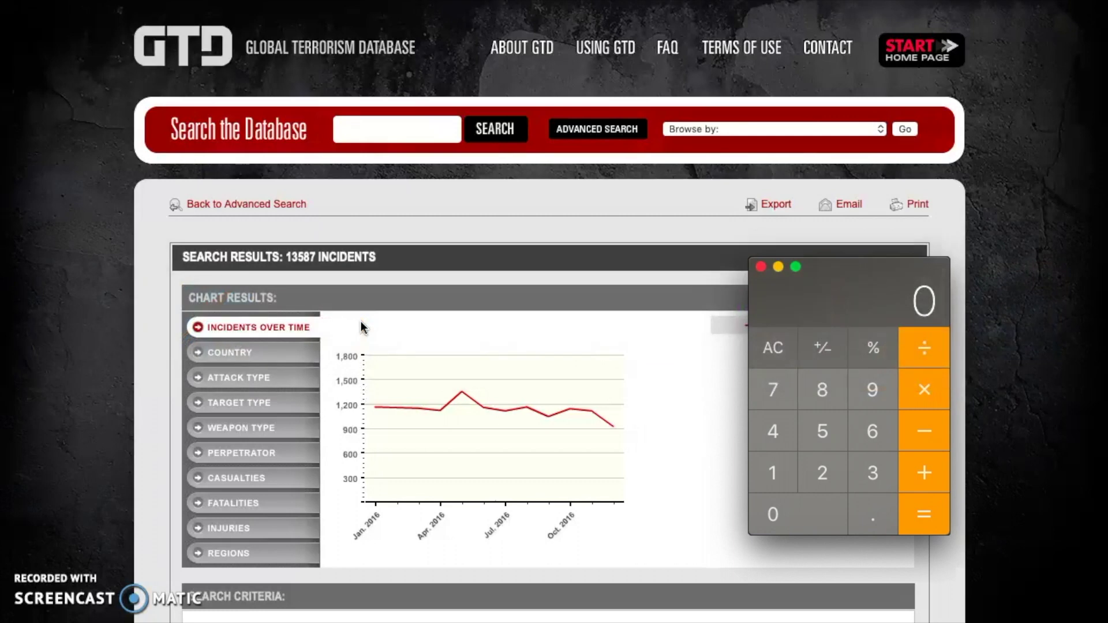
{"action": "left_click", "coordinate": [774, 473]}
{"action": "left_click", "coordinate": [875, 474]}
{"action": "left_click", "coordinate": [823, 429]}
{"action": "left_click", "coordinate": [822, 390]}
{"action": "left_click", "coordinate": [777, 392]}
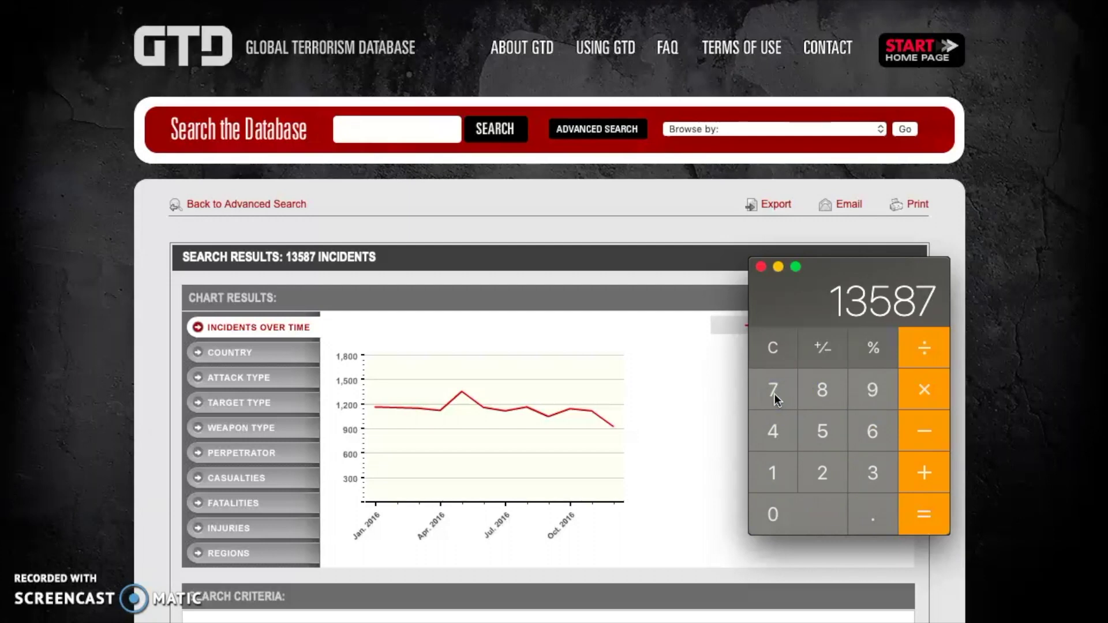
Return to the database's advanced search, change the start year to 2001 with no end year, and run the worldwide search
{"action": "left_click", "coordinate": [520, 307]}
{"action": "left_click", "coordinate": [288, 205]}
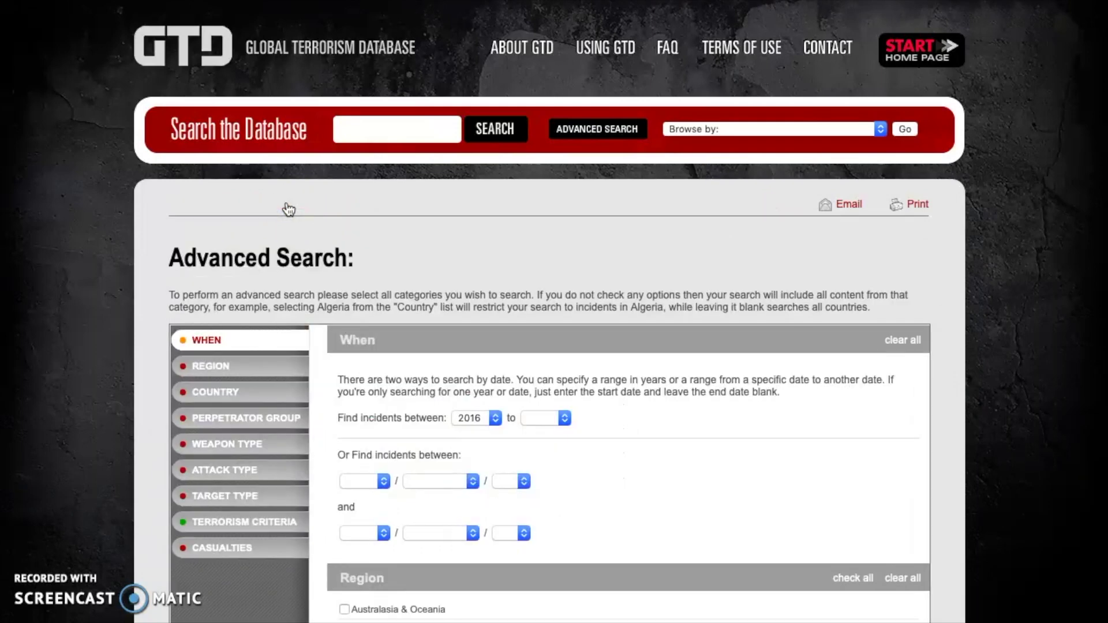
{"action": "left_click", "coordinate": [469, 417]}
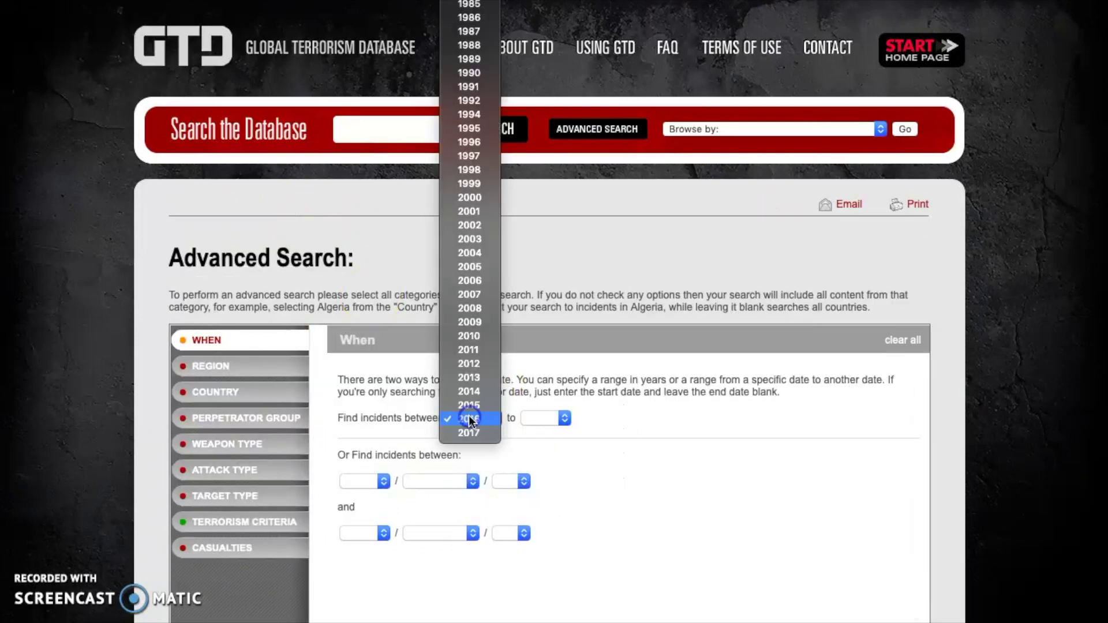
{"action": "left_click", "coordinate": [471, 211]}
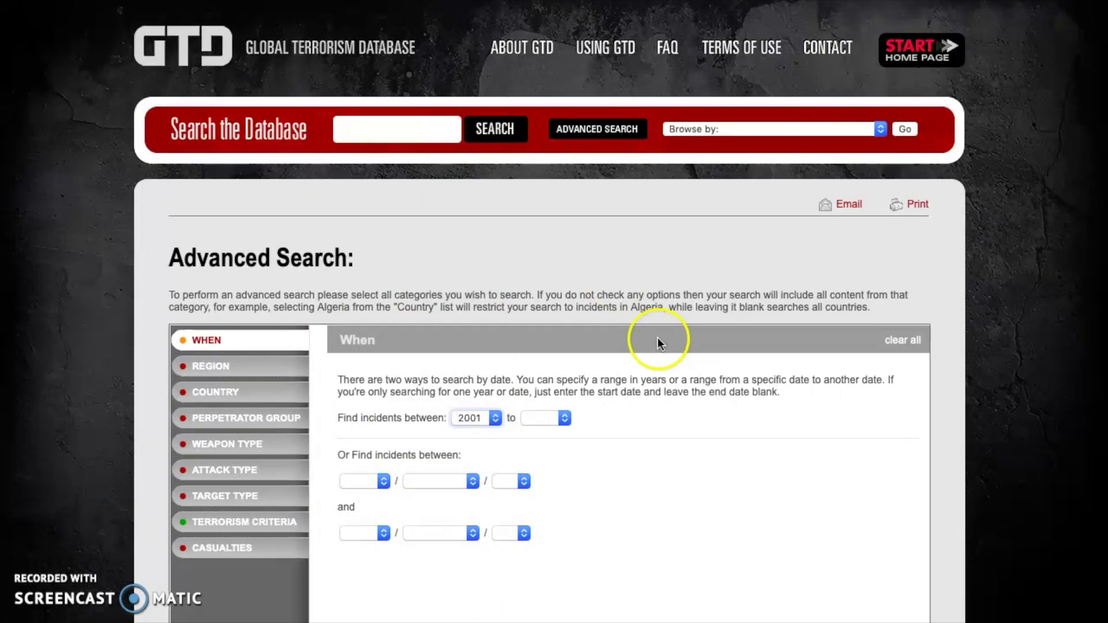
{"action": "scroll", "coordinate": [657, 337], "scroll_direction": "down", "scroll_amount": 3}
{"action": "left_click", "coordinate": [475, 551]}
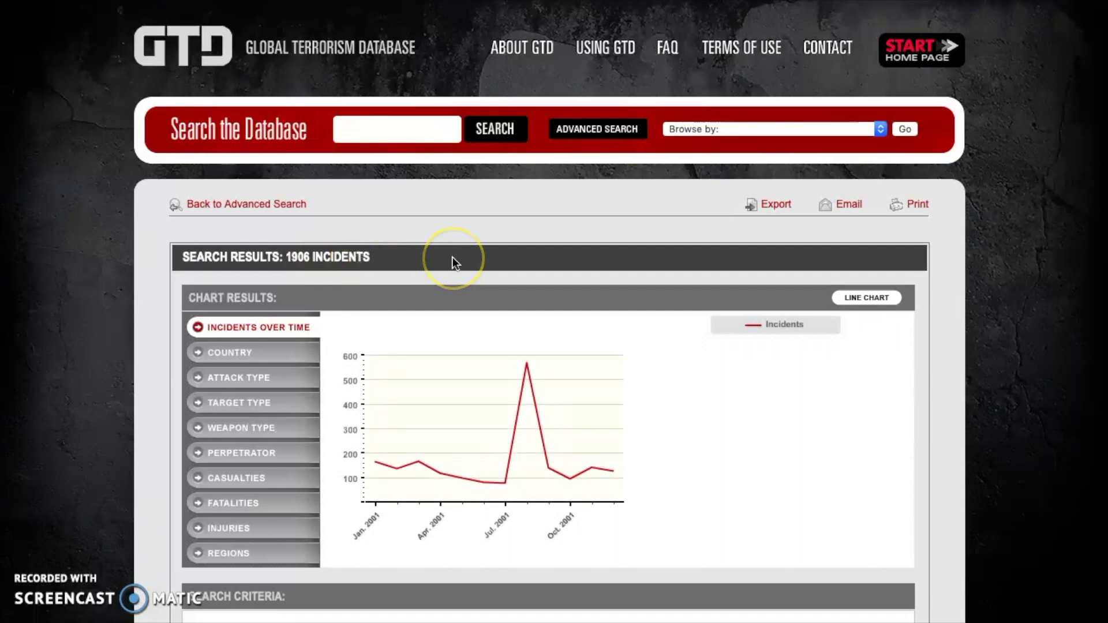
Switch to Calculator and subtract the 2001 incident count, 1906, from the 2016 count already entered
{"action": "key", "text": "super+Tab"}
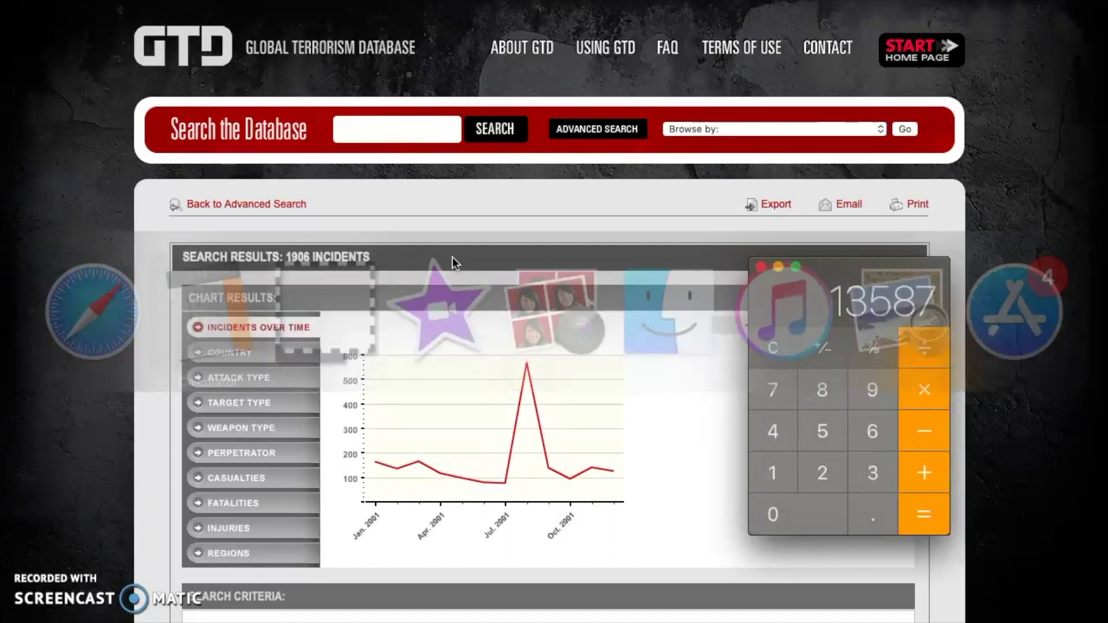
{"action": "left_click", "coordinate": [791, 340]}
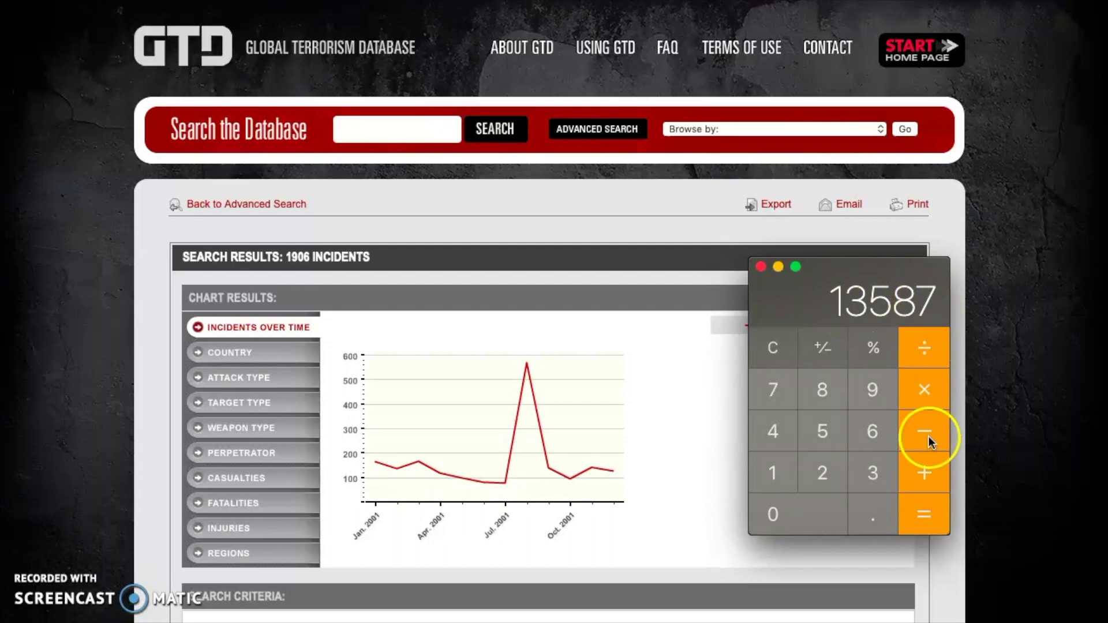
{"action": "left_click", "coordinate": [770, 476]}
{"action": "left_click", "coordinate": [871, 387]}
{"action": "left_click", "coordinate": [806, 520]}
{"action": "left_click", "coordinate": [861, 443]}
{"action": "left_click", "coordinate": [926, 516]}
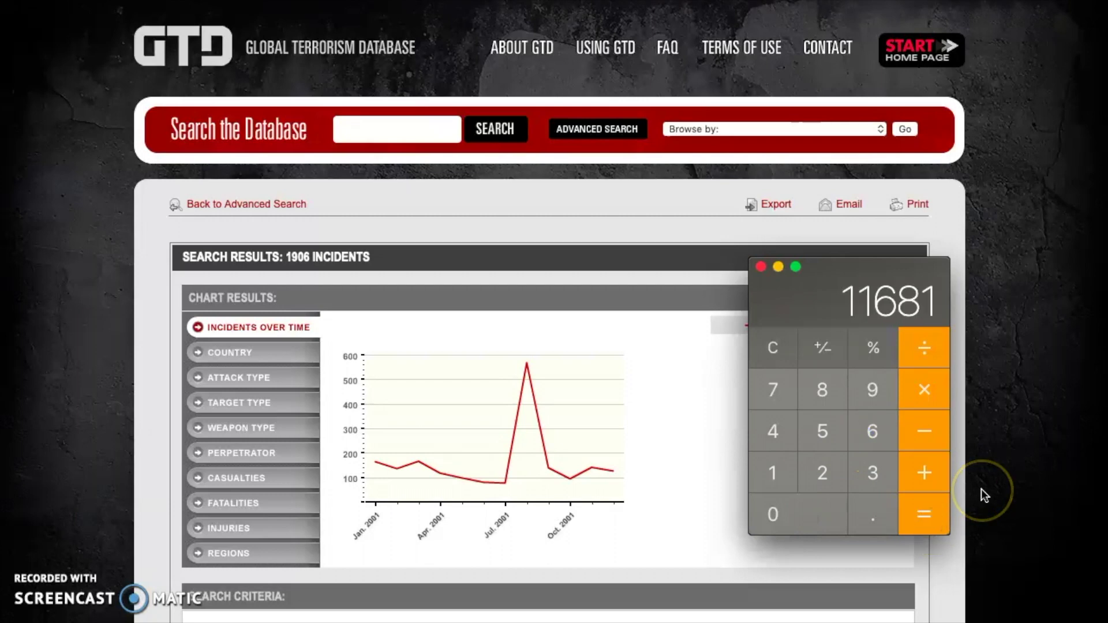